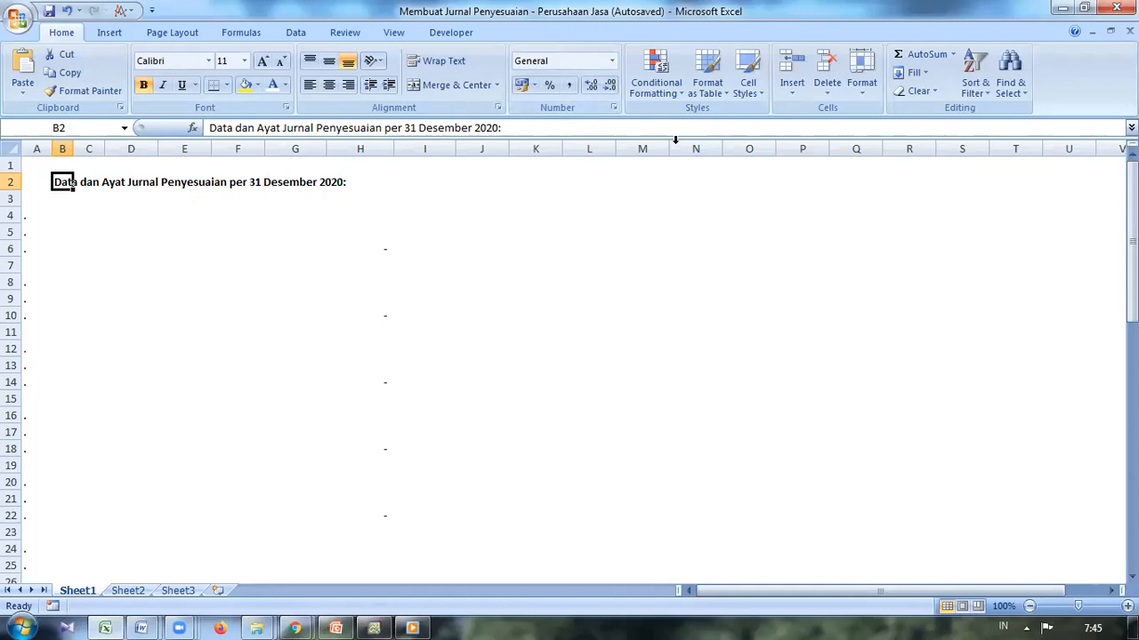
key(alt+Tab)
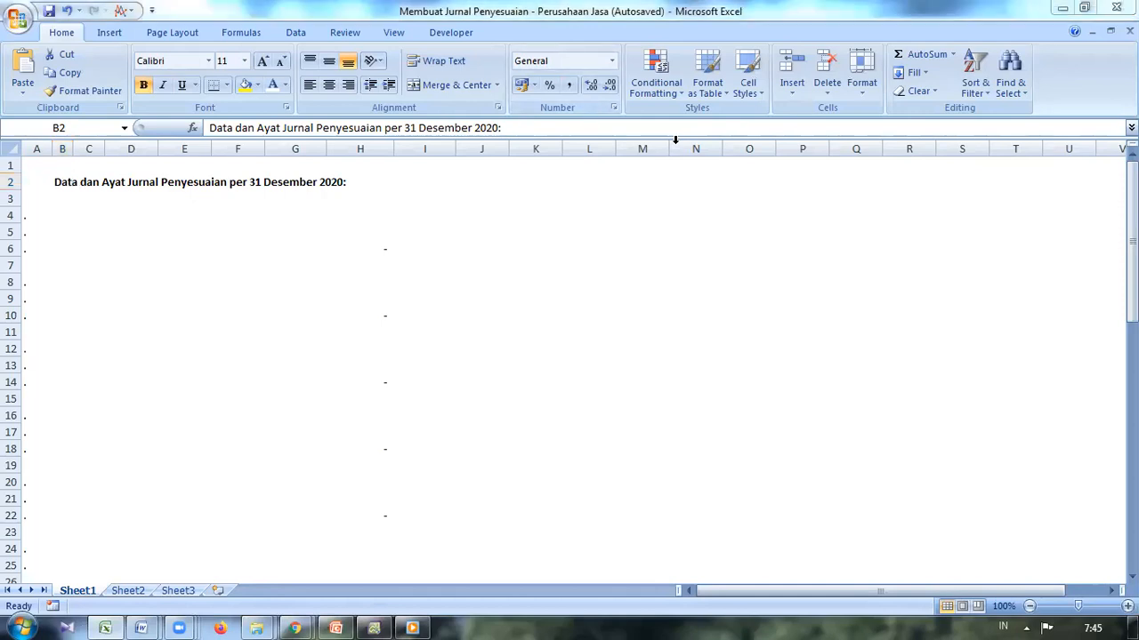
click(72, 184)
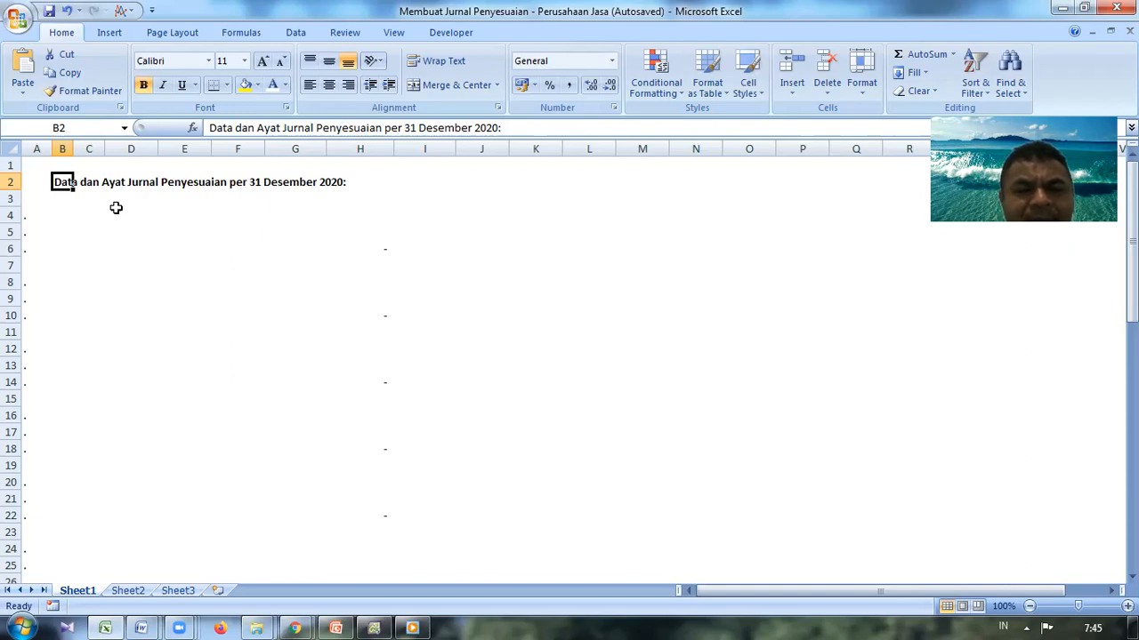
key(Down)
key(Right)
key(Up)
key(Left)
Reveal the first adjustment heading by setting the font colour of cells B4:C4 to Automatic.
key(Down)
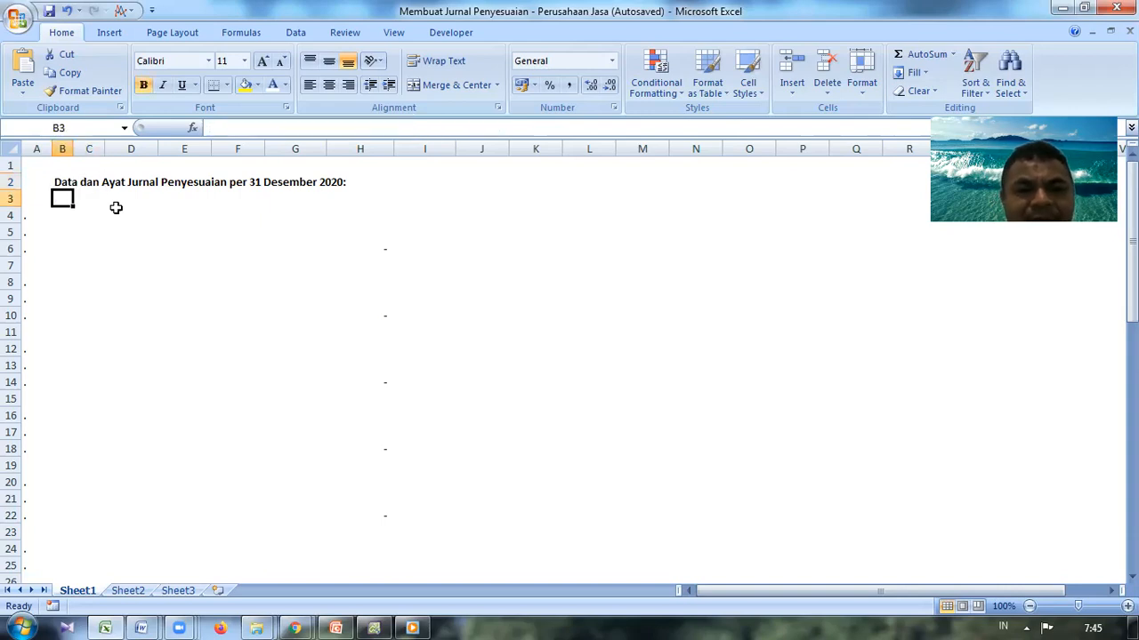
key(Right)
key(Down)
key(Left)
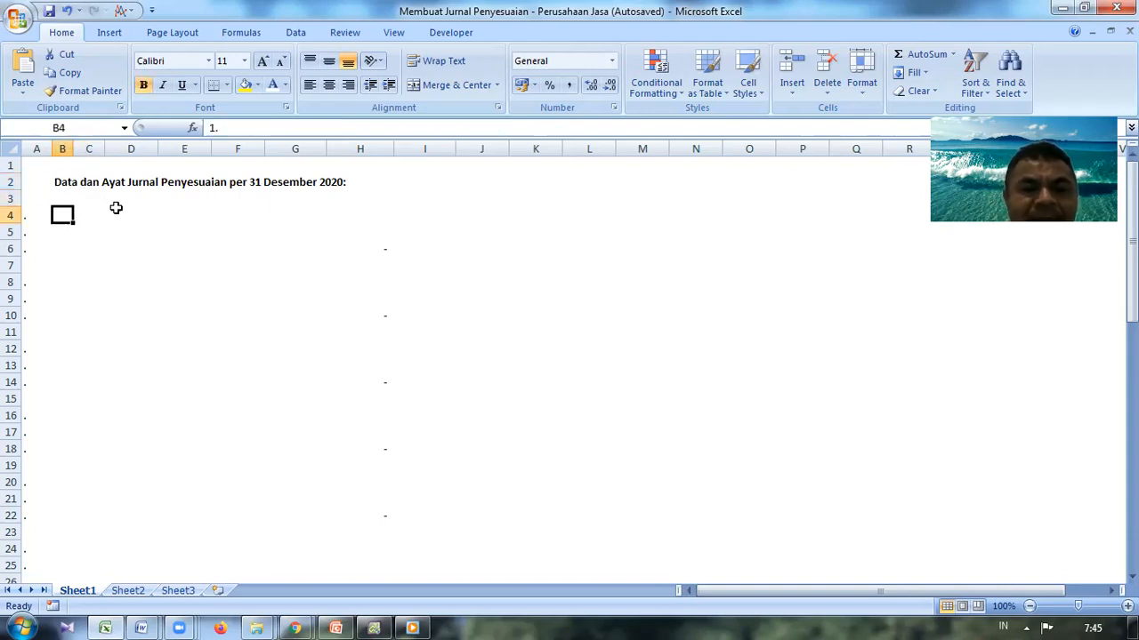
key(shift+Right)
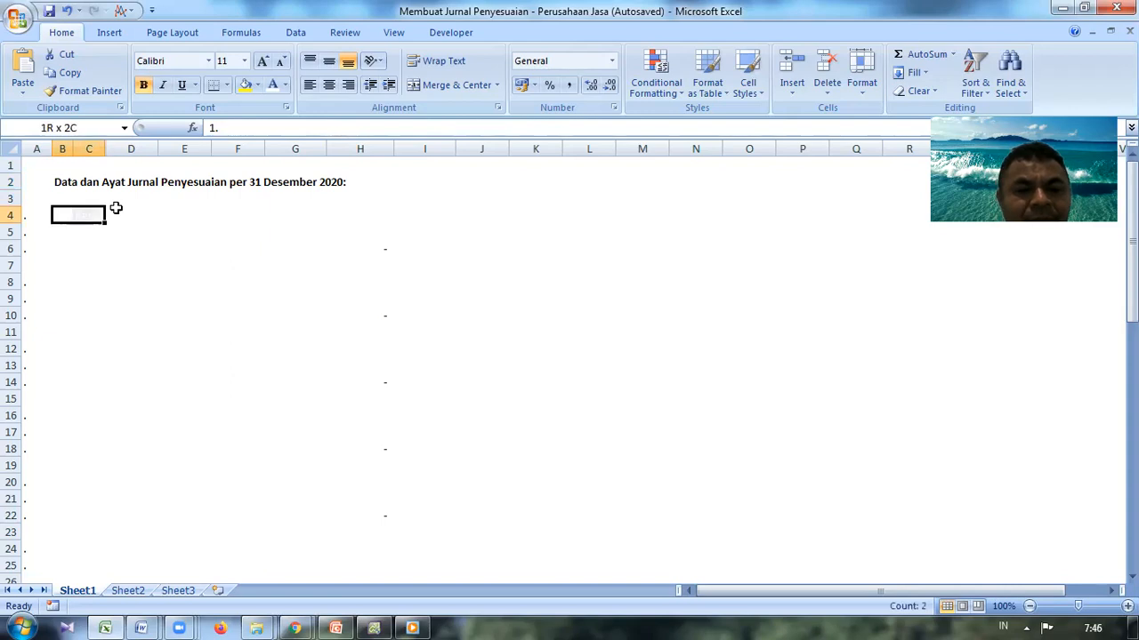
click(285, 87)
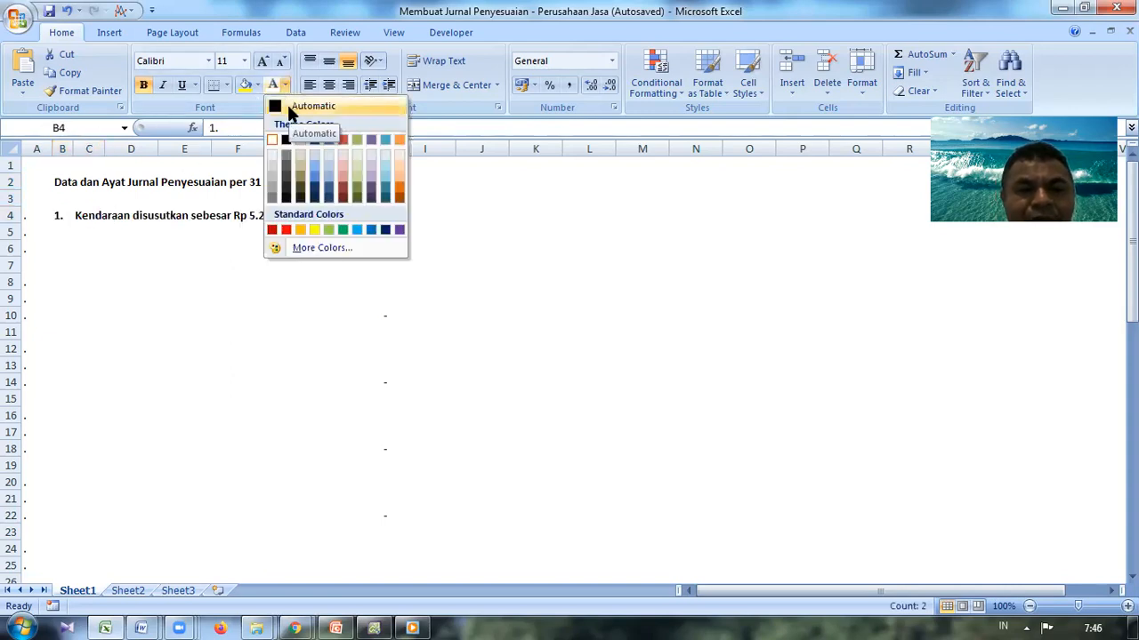
click(289, 112)
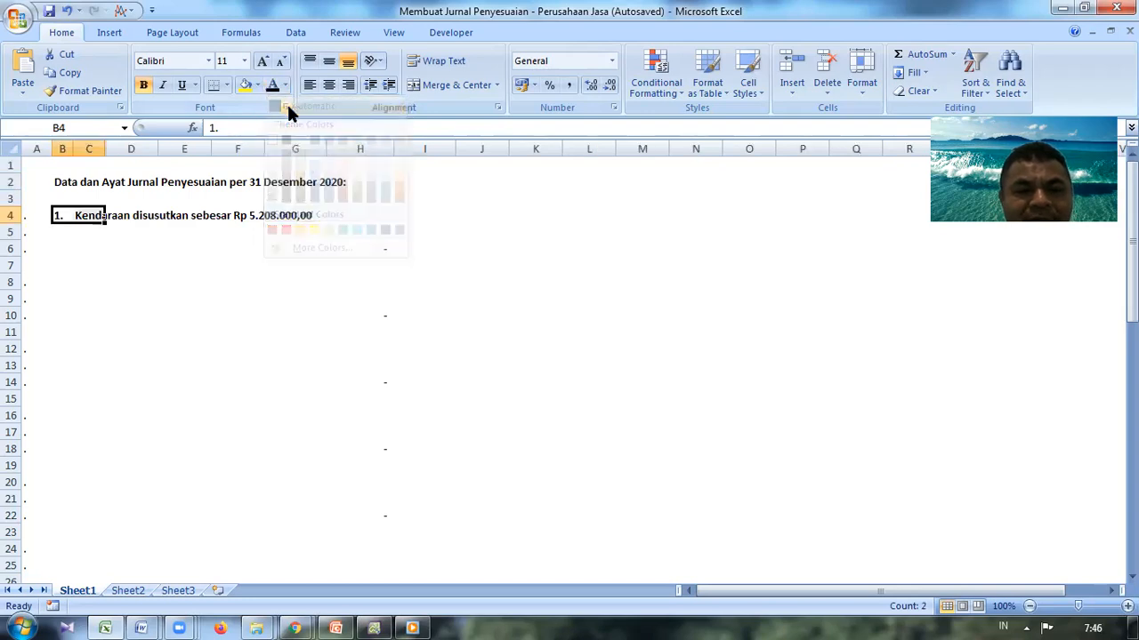
click(140, 235)
key(Left)
key(Up)
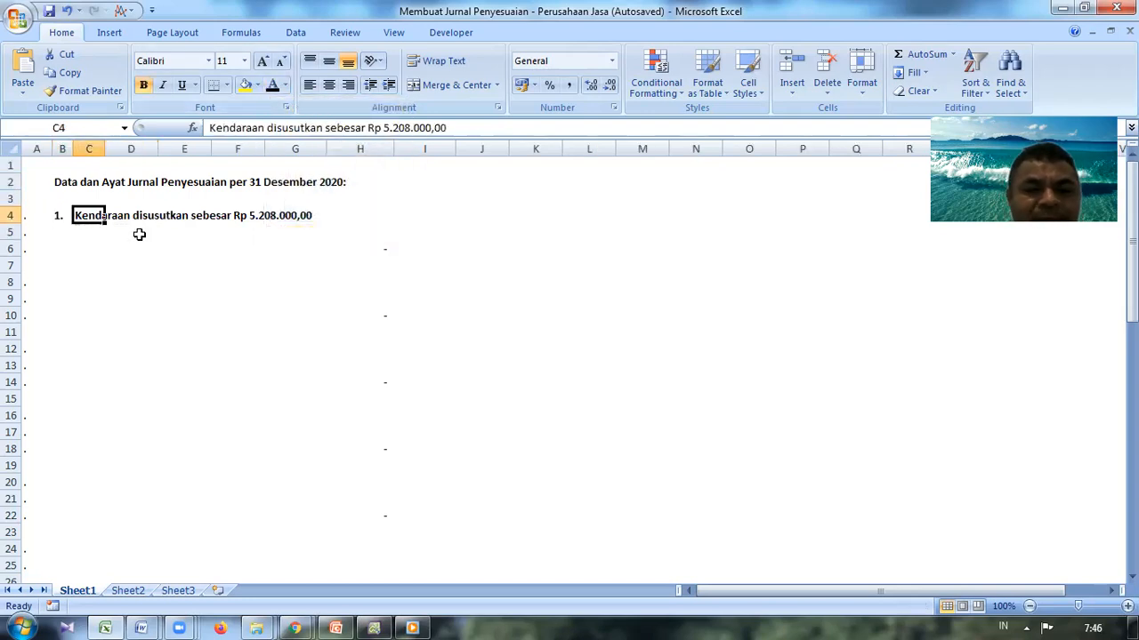
Reveal the vehicle depreciation account names by applying the automatic black font colour to cells C5:D6.
key(Down)
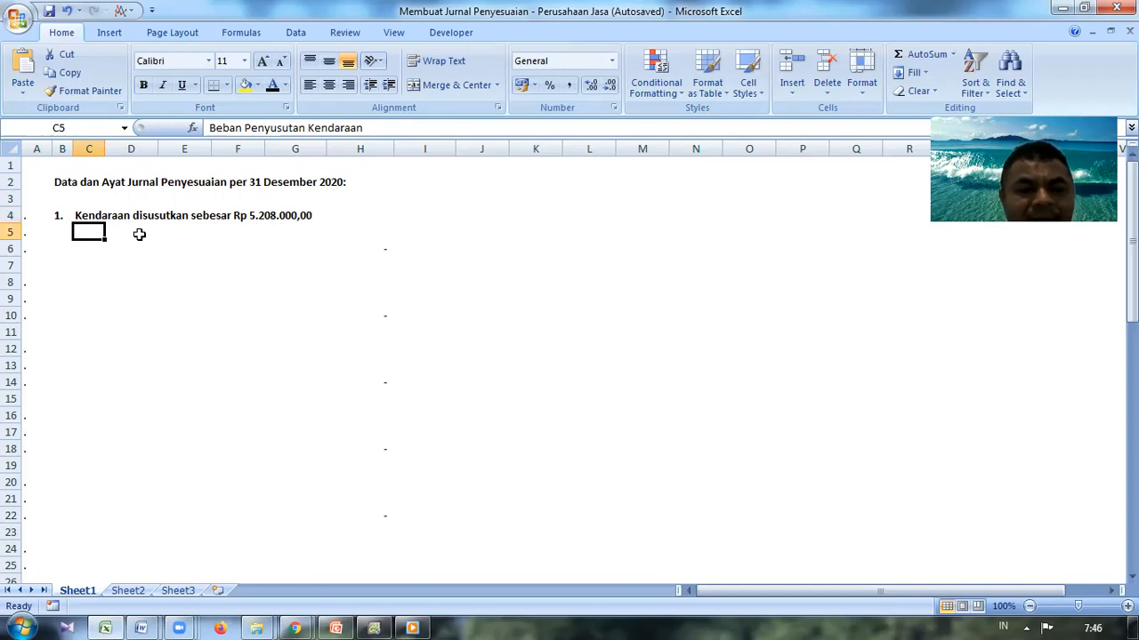
key(Up)
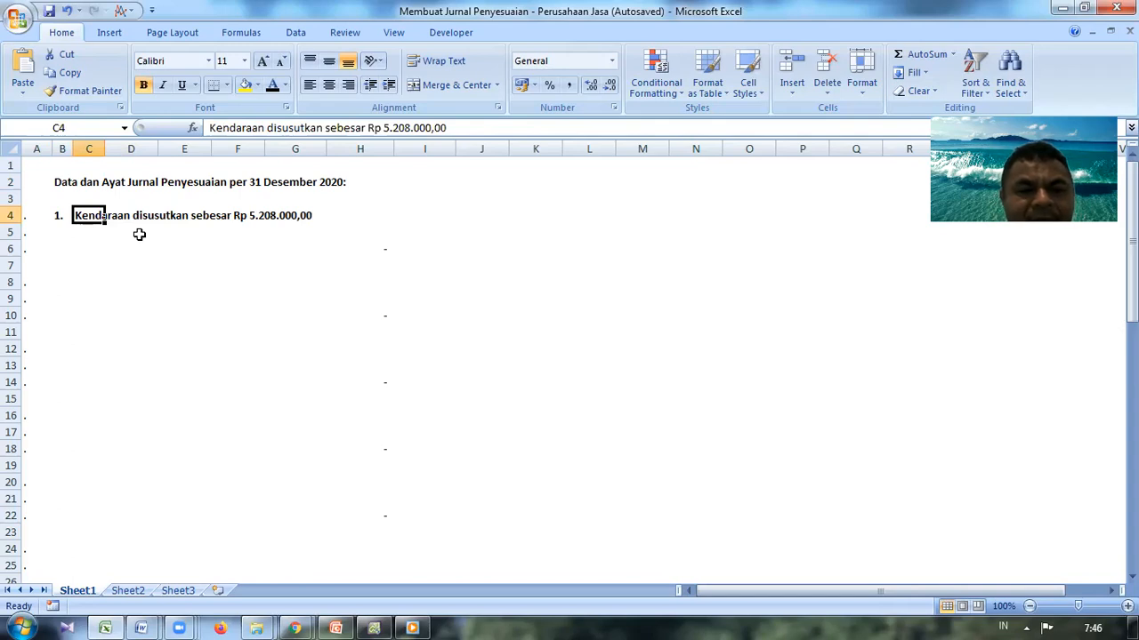
key(Down)
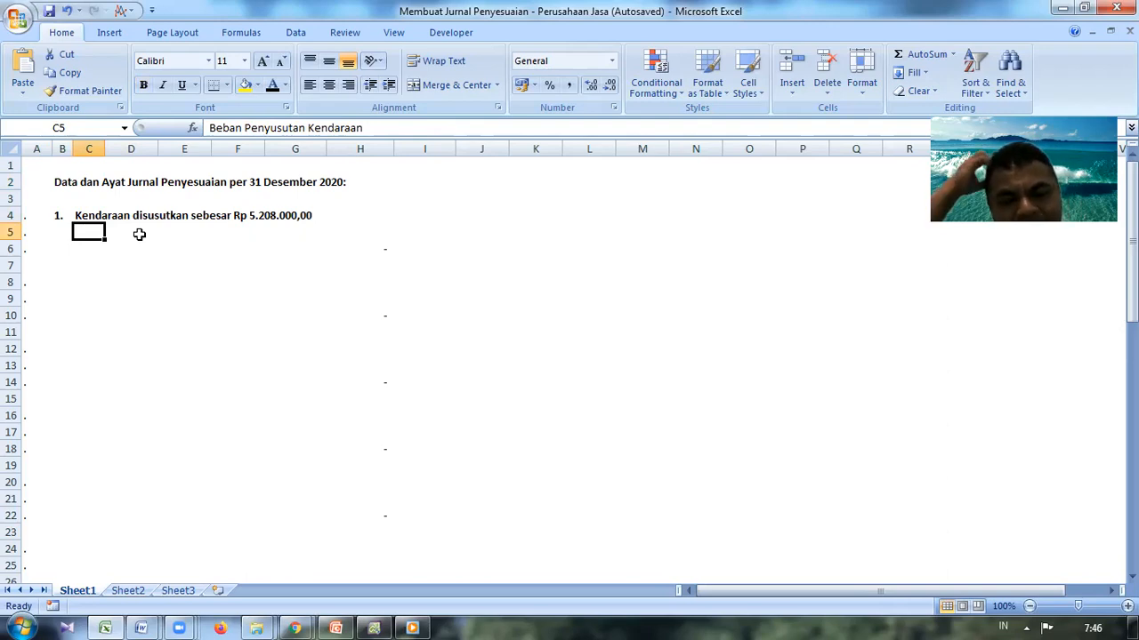
key(Right)
key(Left)
key(shift+Down)
key(shift+Right)
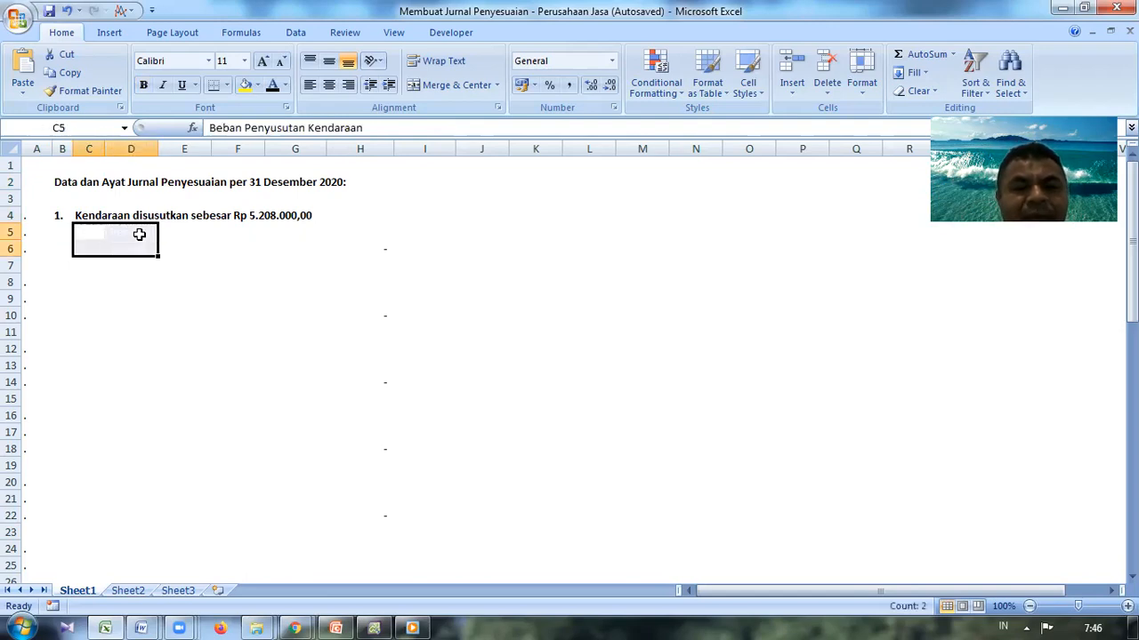
click(273, 88)
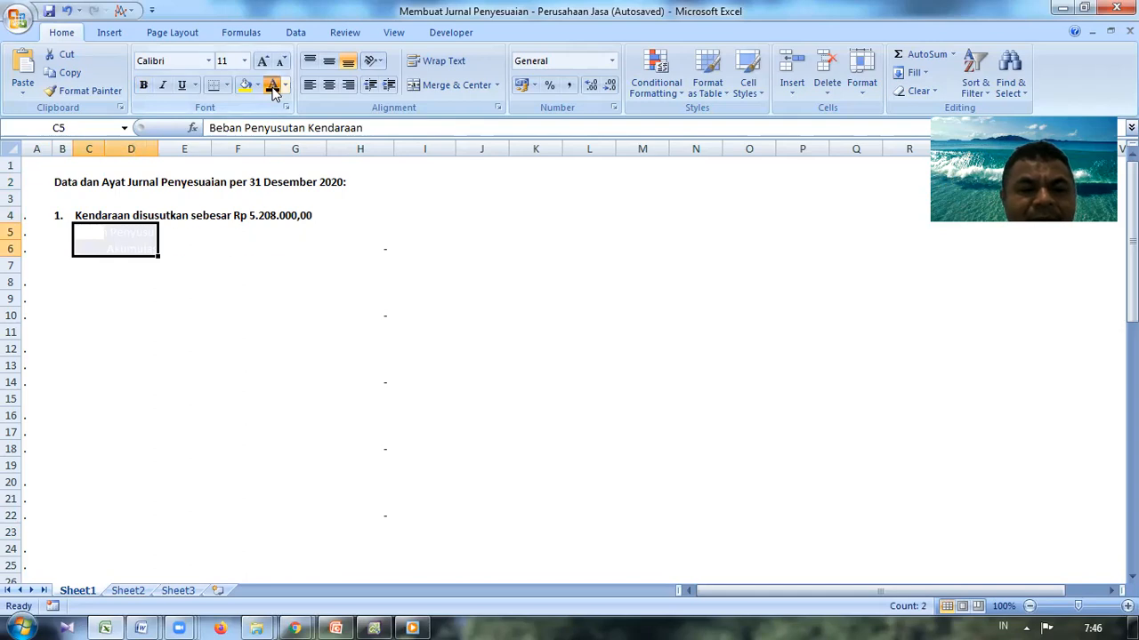
key(Right)
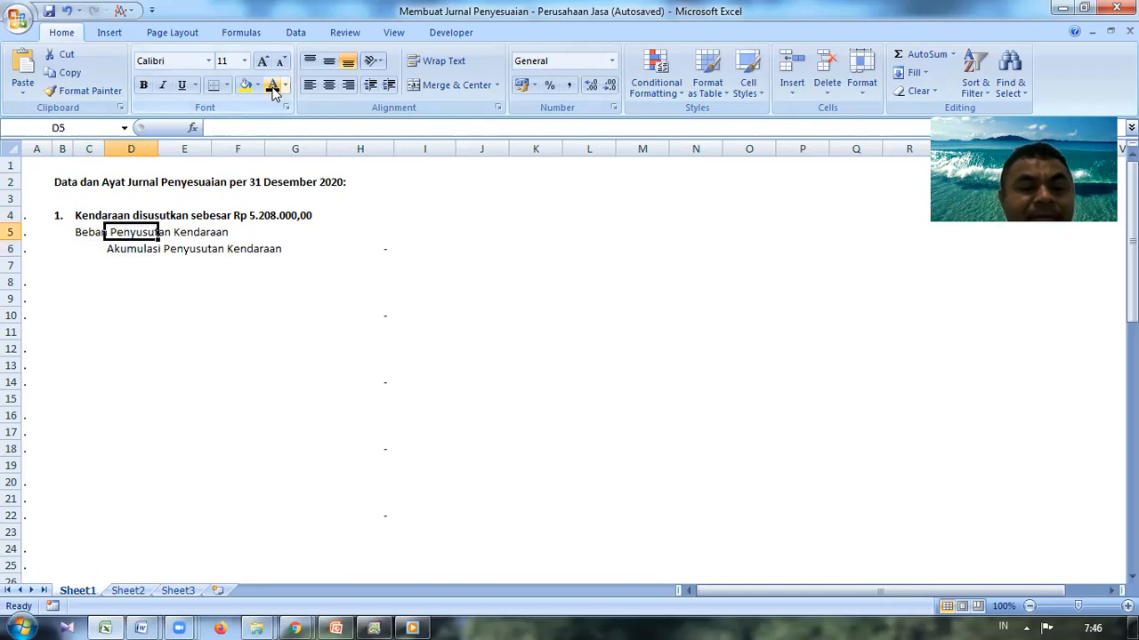
key(Left)
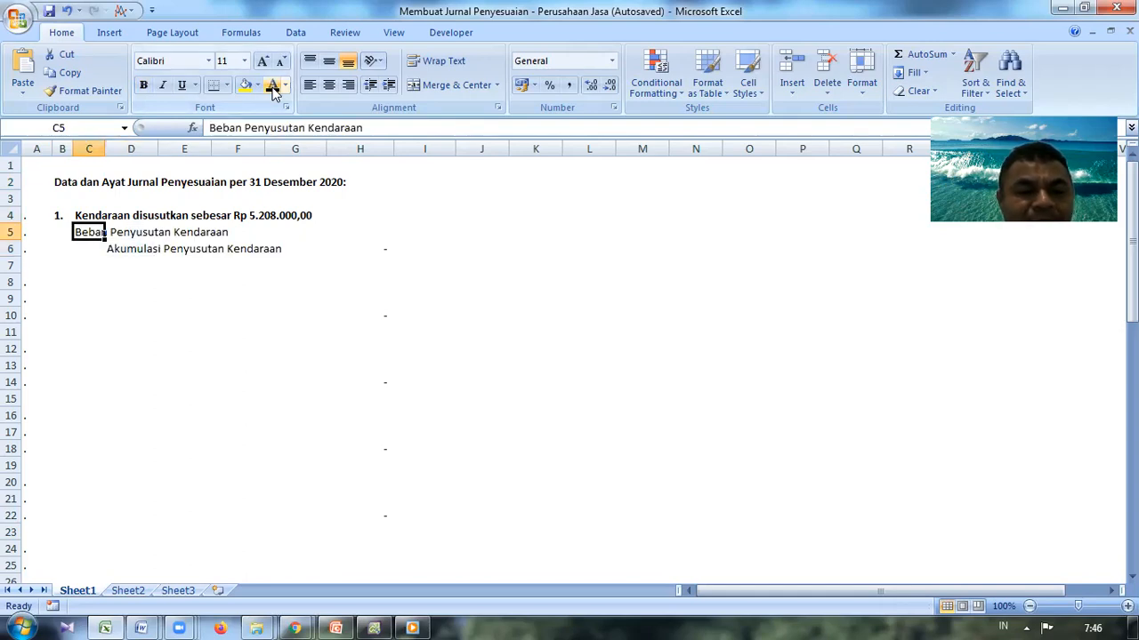
Enter 5208000 in cell G5 as the debit amount for Beban Penyusutan Kendaraan.
key(Down)
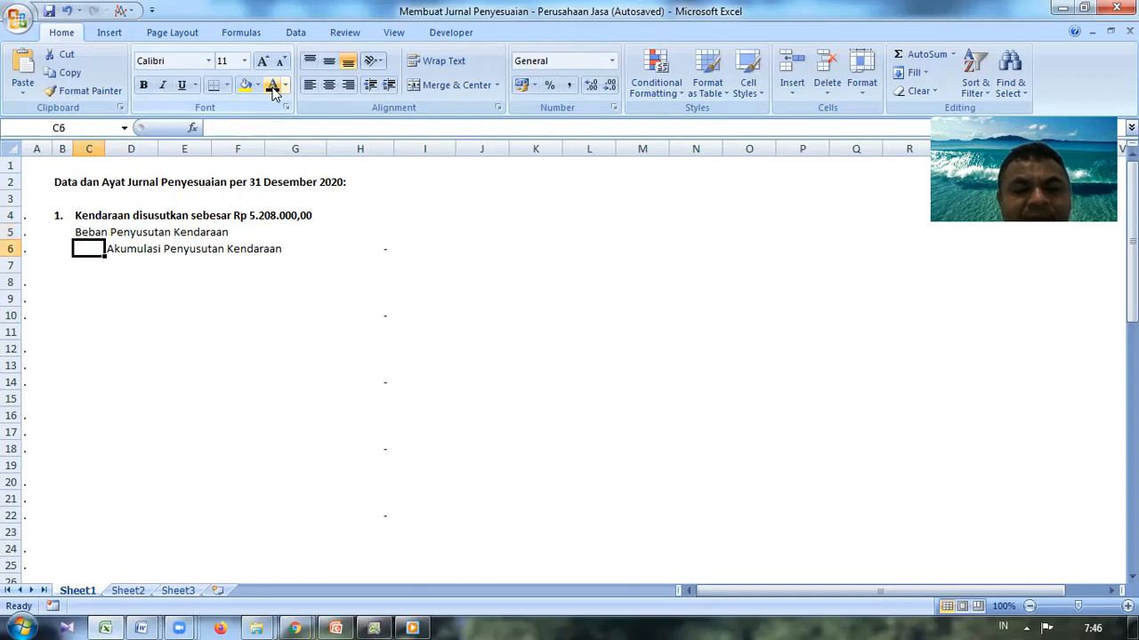
key(Right)
key(Right)
key(Right)
key(Right)
key(Up)
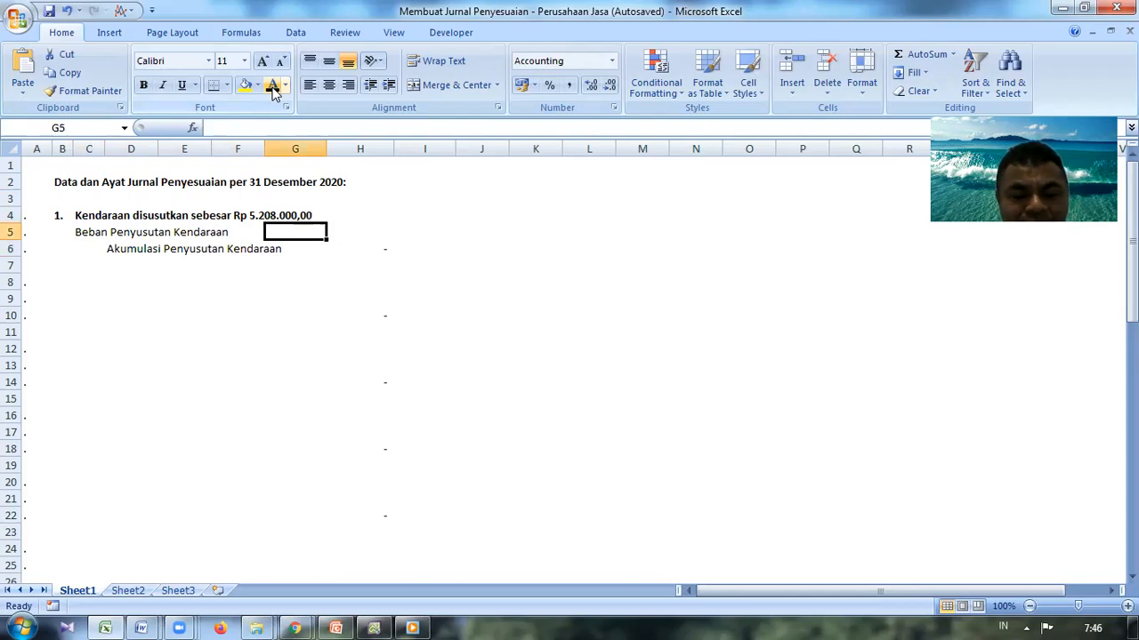
text(5208)
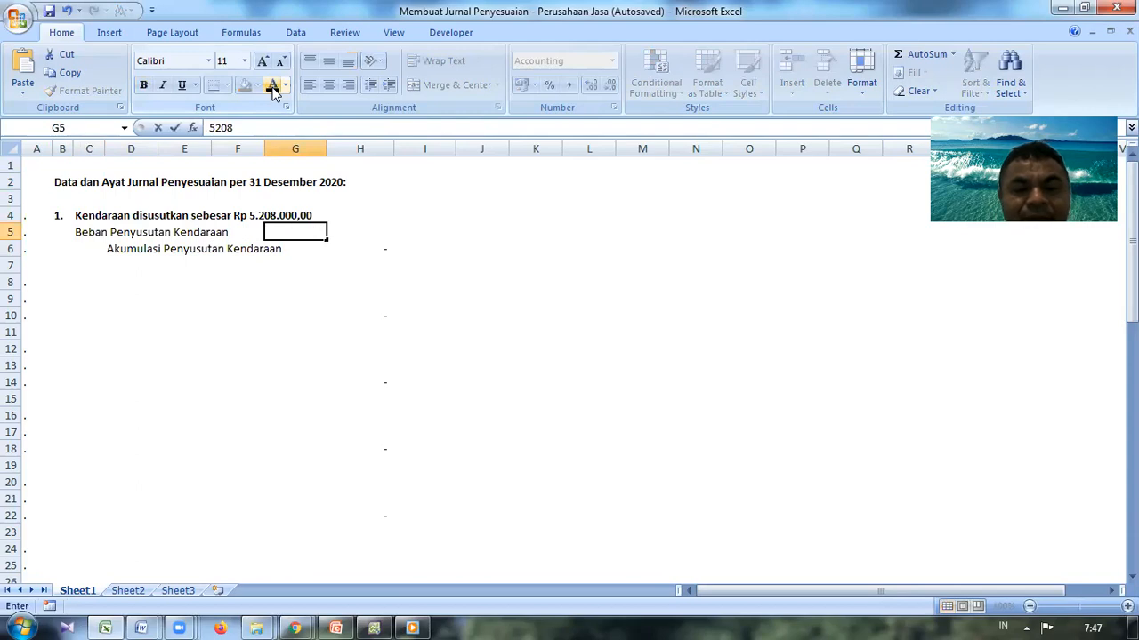
text(000)
key(Return)
Apply the automatic black font colour to the debit amount in cell G5.
key(Up)
click(272, 85)
key(Down)
key(Down)
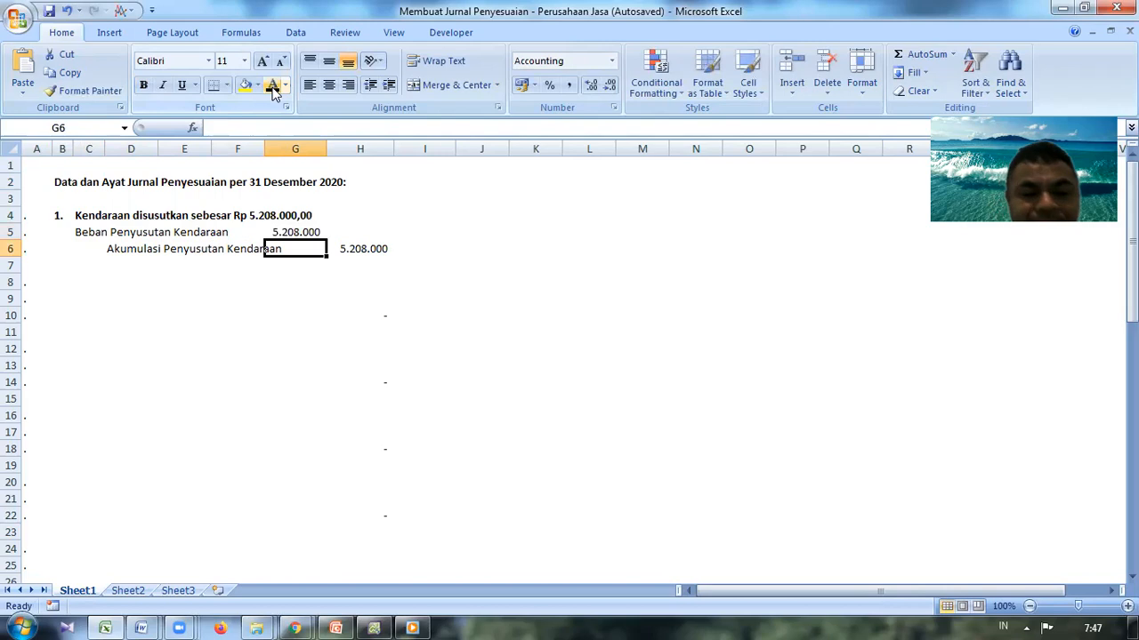
key(Left)
key(Left)
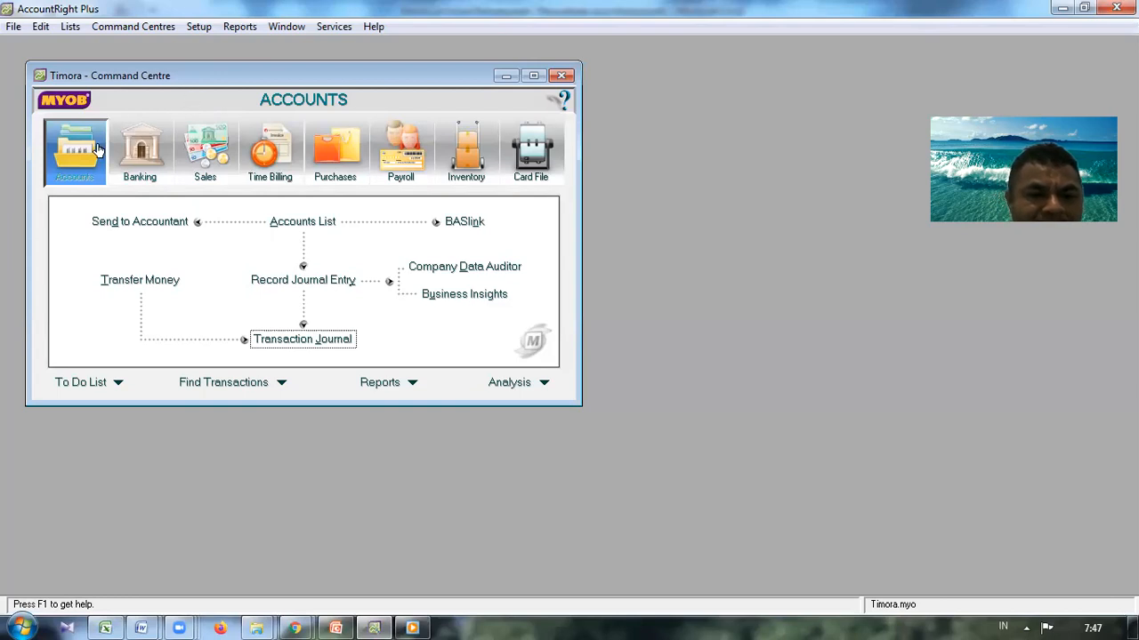
Switch to AccountRight Plus and open a new Record Journal Entry from the Accounts command centre.
click(147, 142)
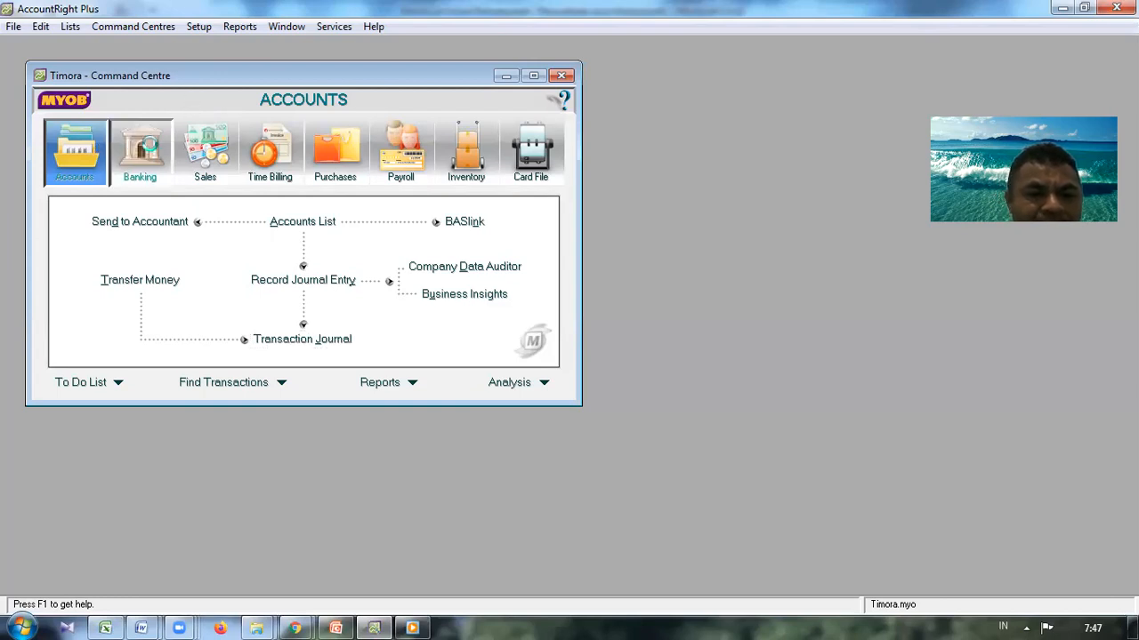
click(87, 156)
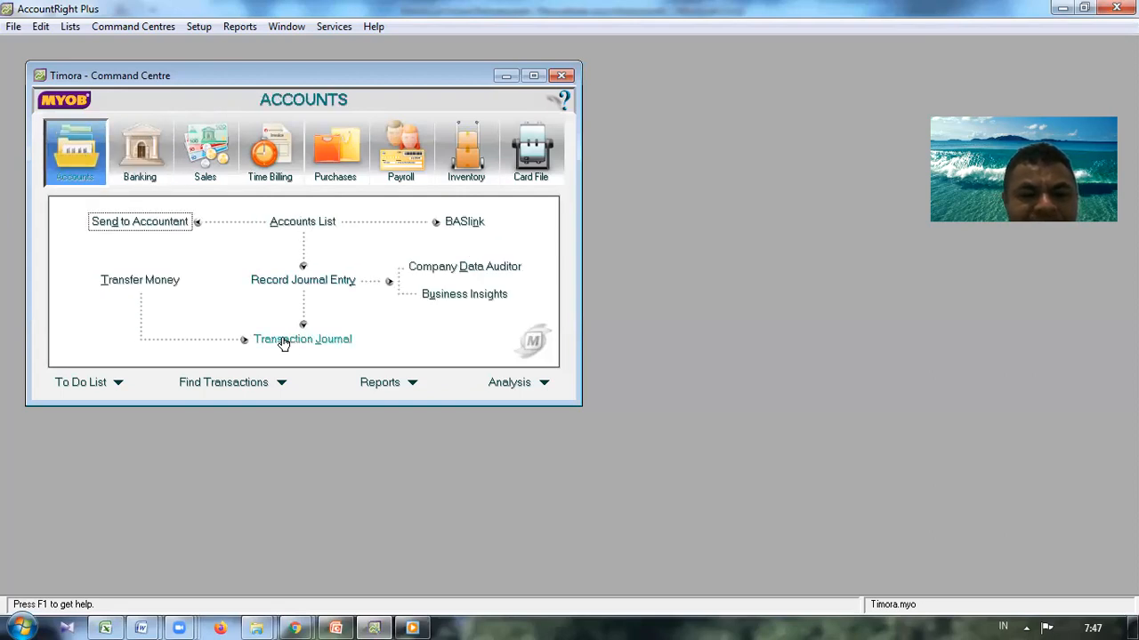
click(320, 281)
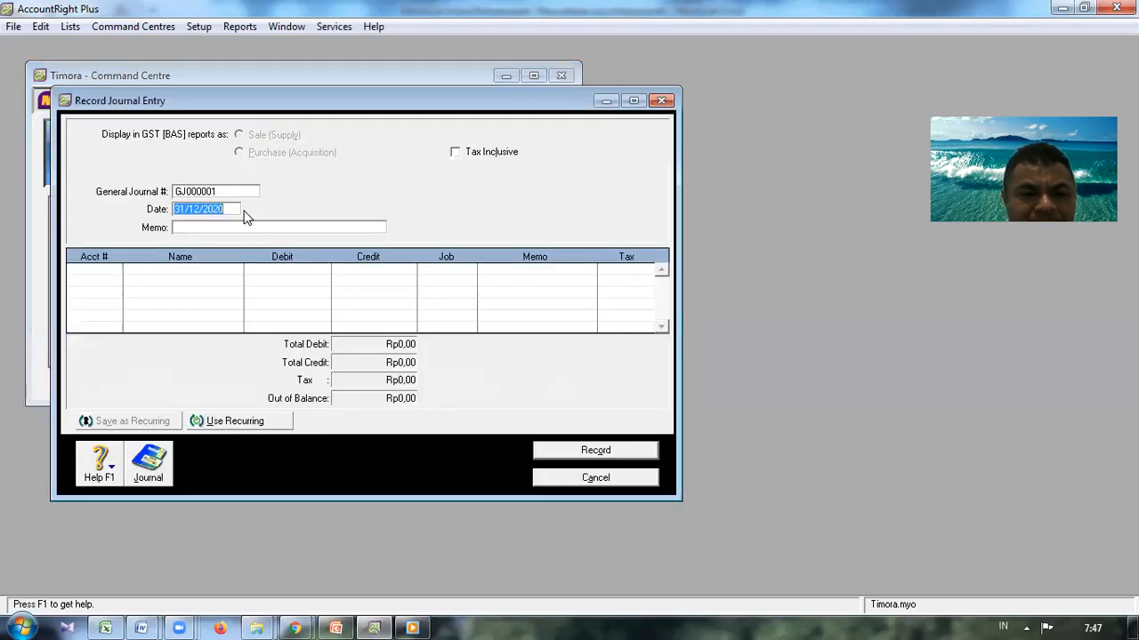
Keep the automatic journal number and the date 31/12/2020, and enter the memo "Penyusutan Kendaraan".
click(222, 190)
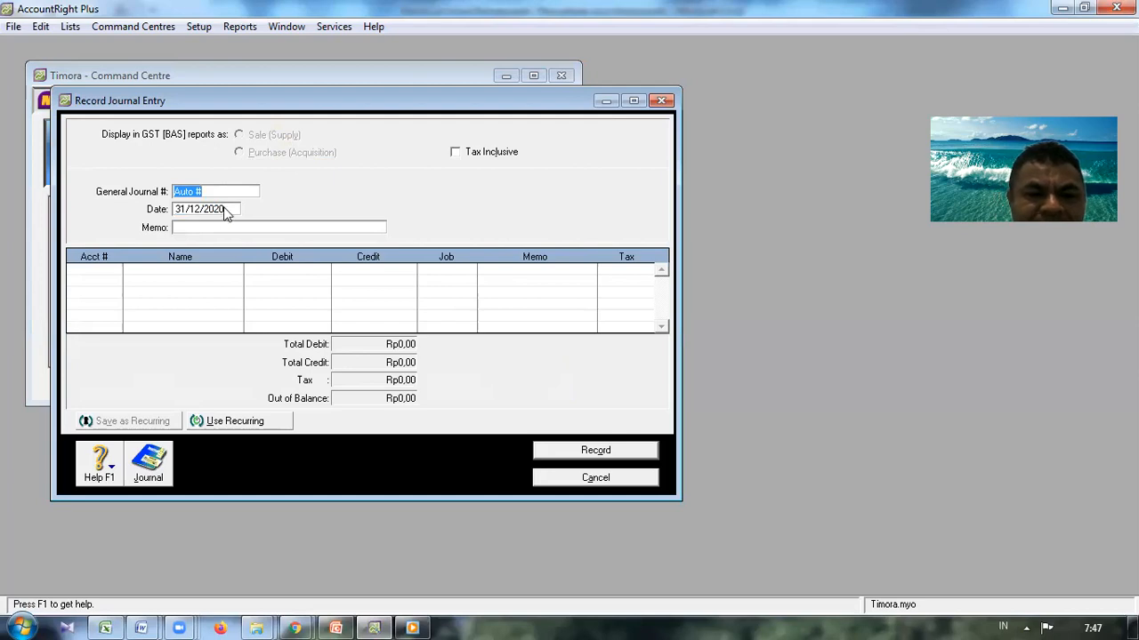
click(225, 208)
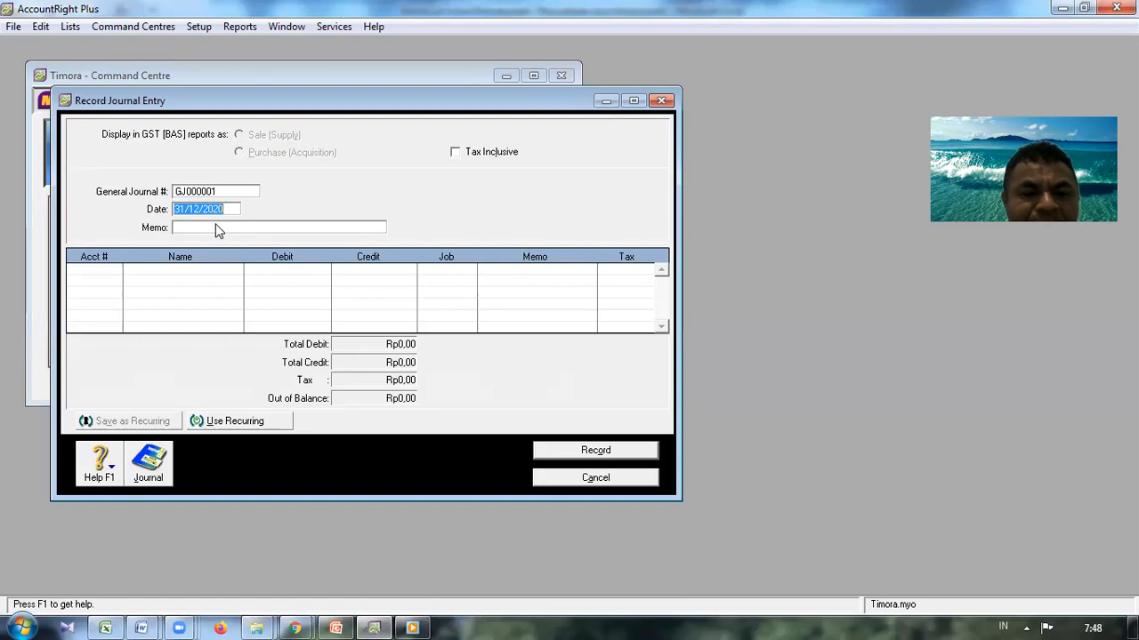
click(216, 226)
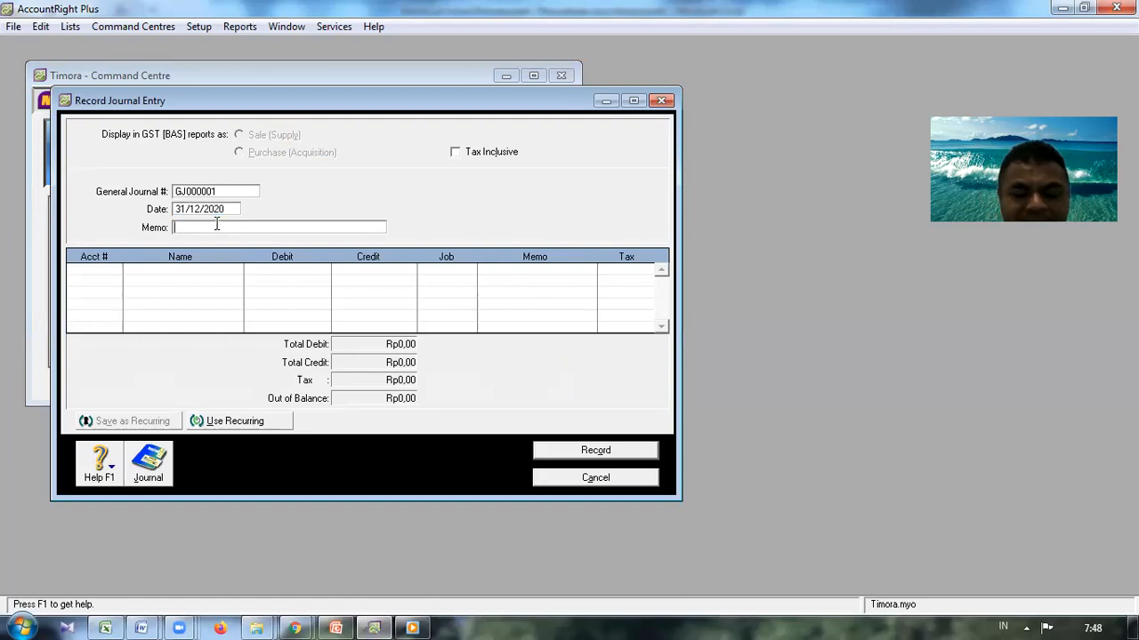
text(Peny)
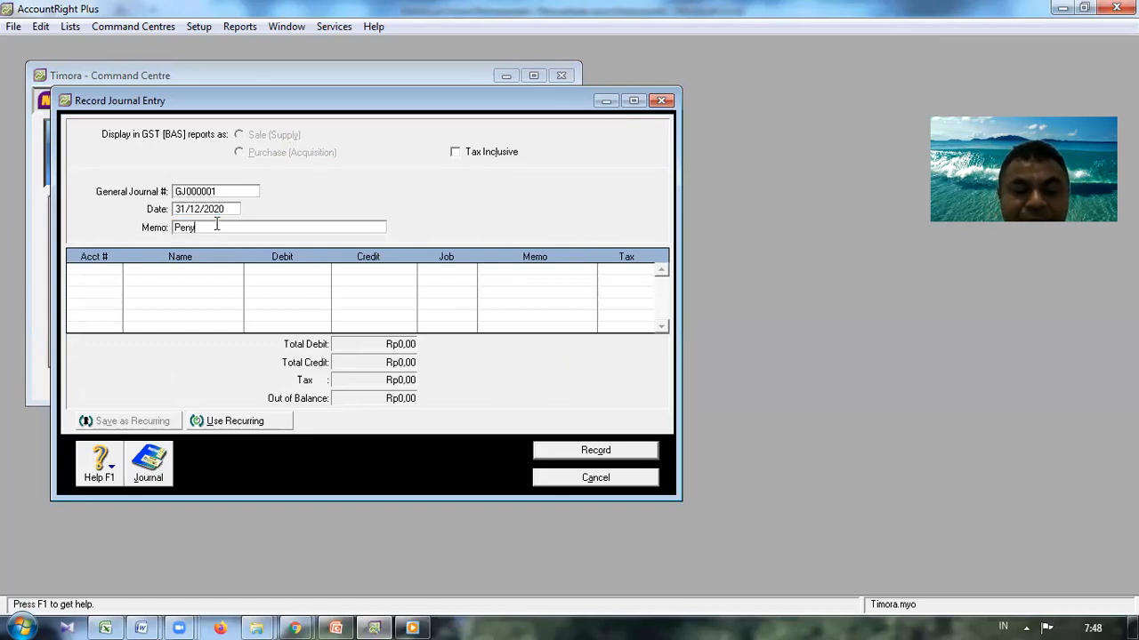
text(usut)
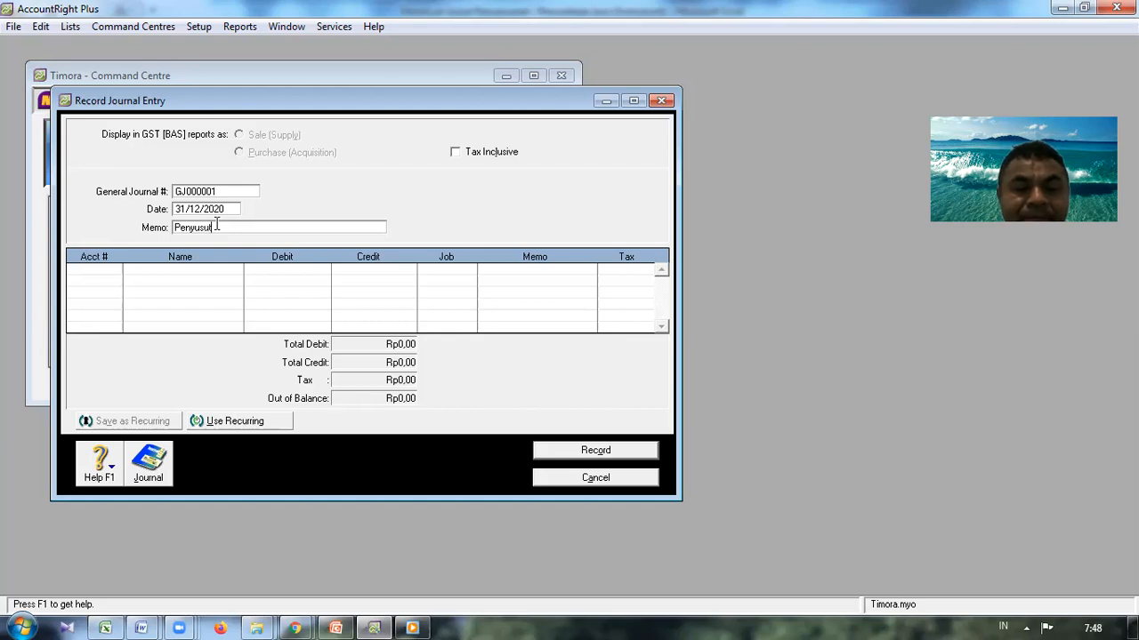
text(an Kendaraan)
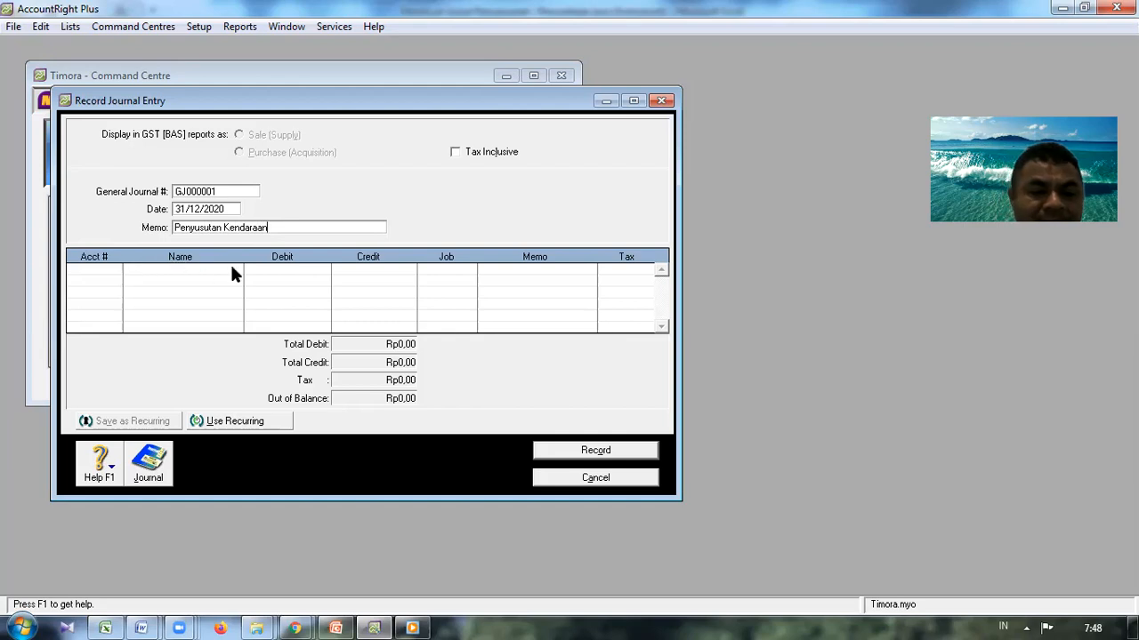
Select account 6-6200 Beban Penyusutan Kendaraan for the first line of the journal entry.
key(Tab)
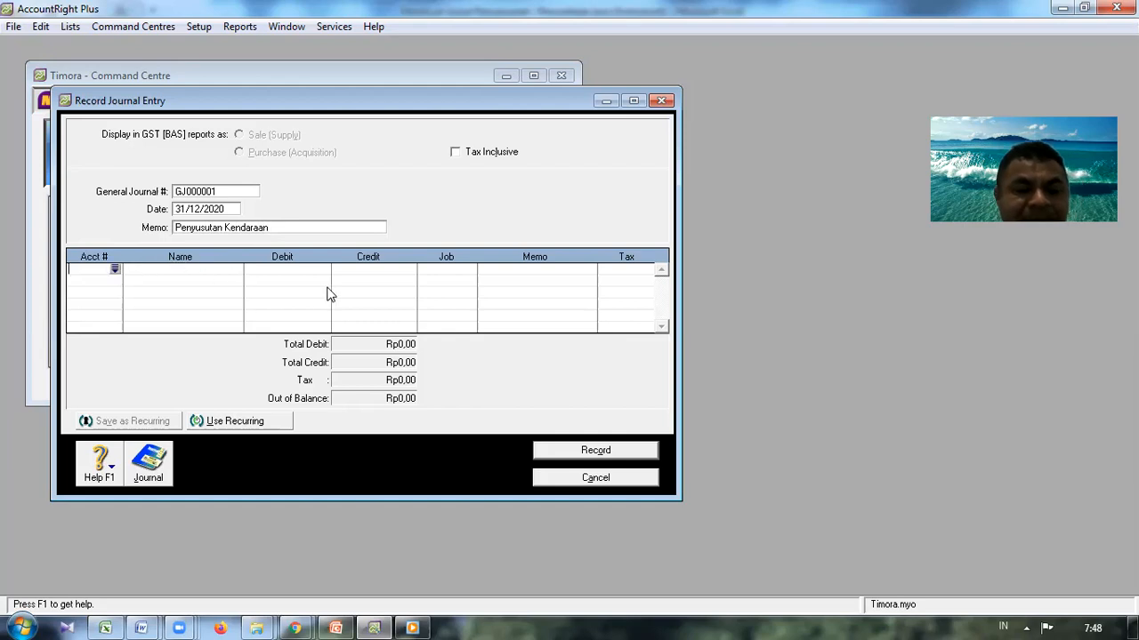
click(115, 269)
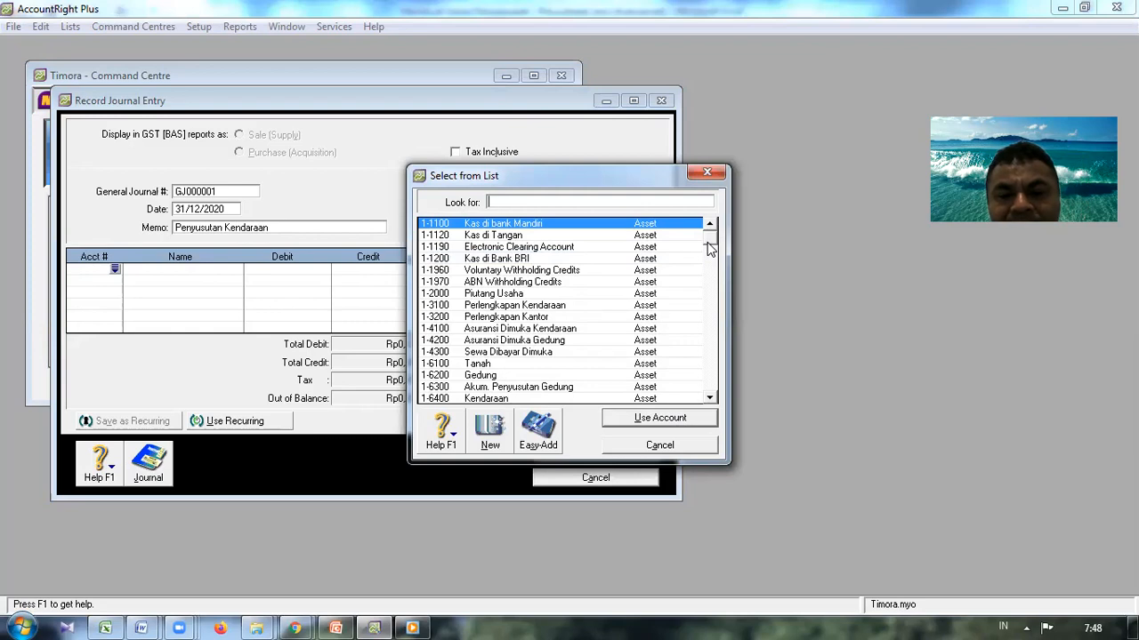
drag(712, 247, 711, 387)
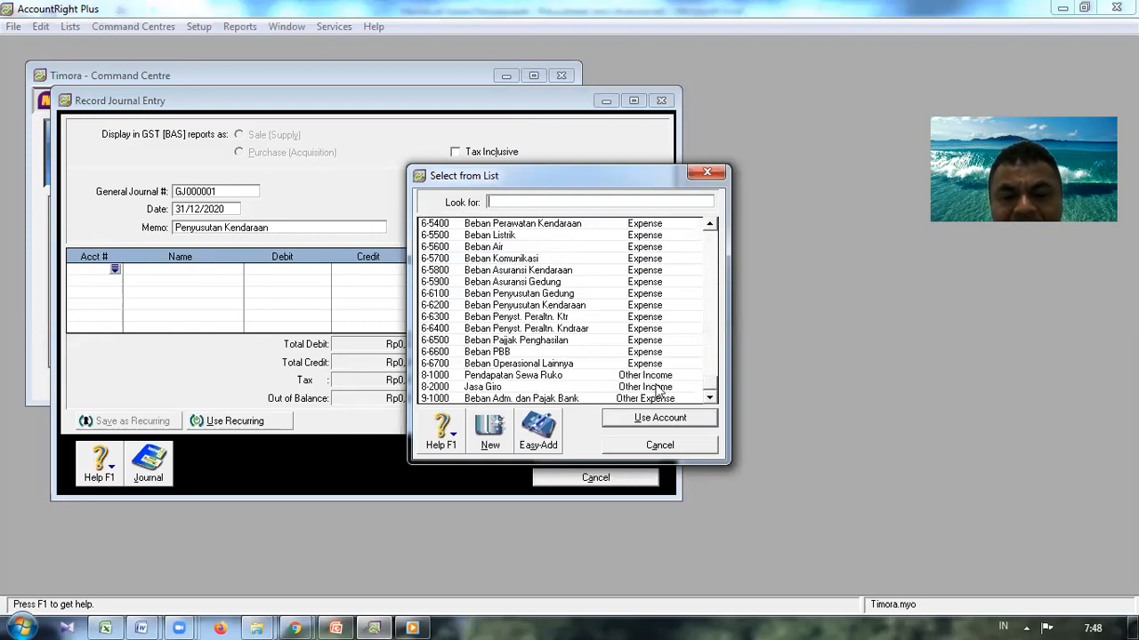
click(544, 307)
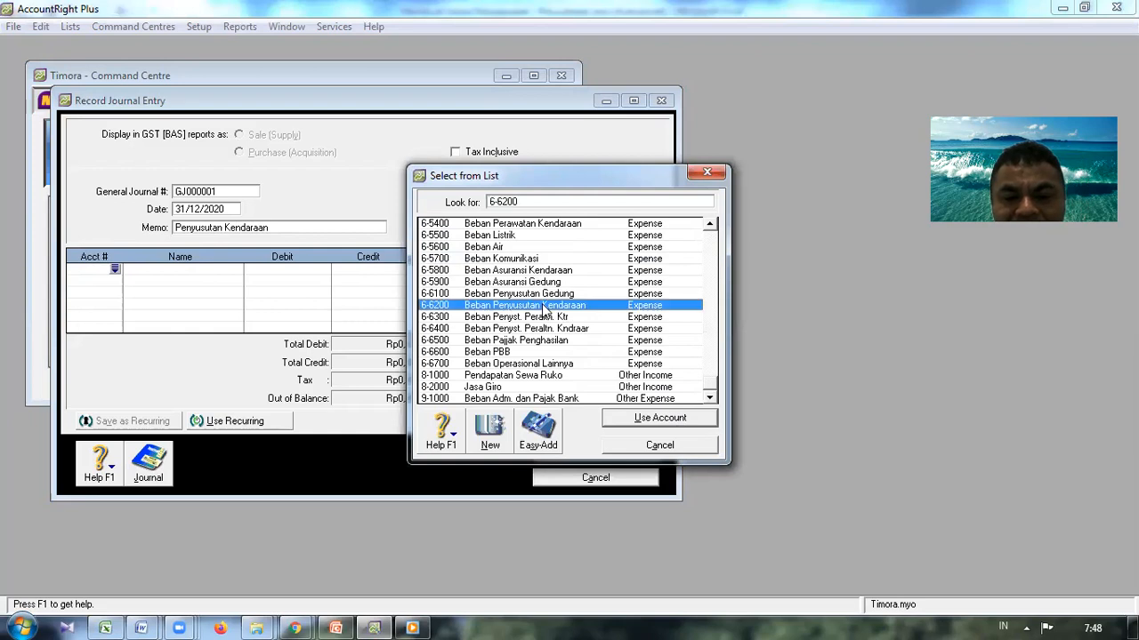
click(648, 417)
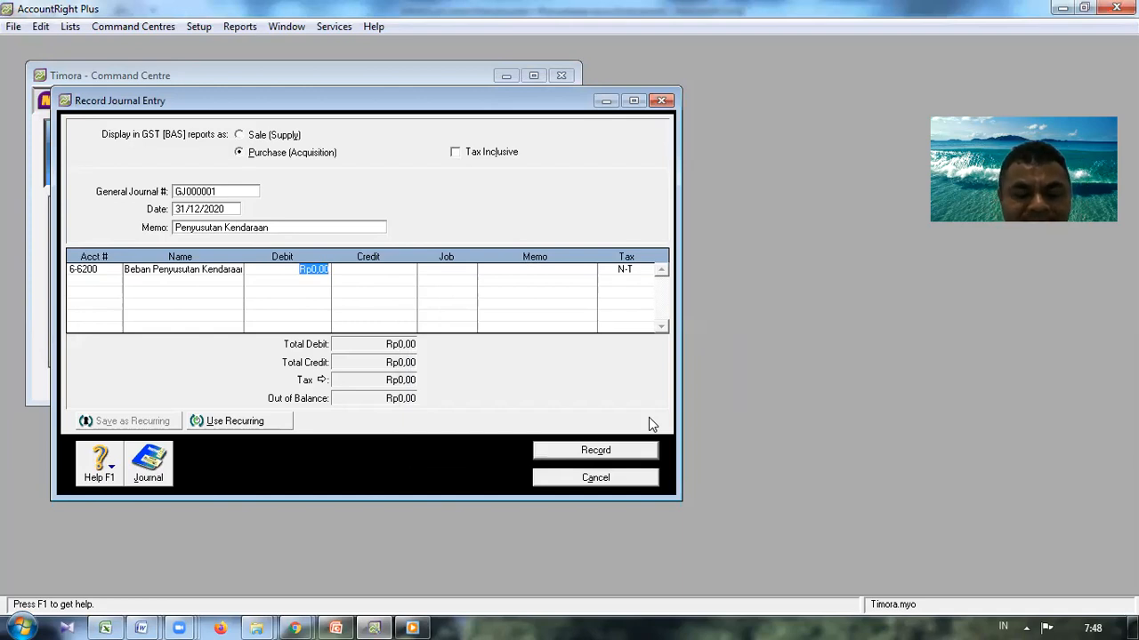
Enter 5208000 as the debit amount for Beban Penyusutan Kendaraan and continue to the second journal line.
text(52)
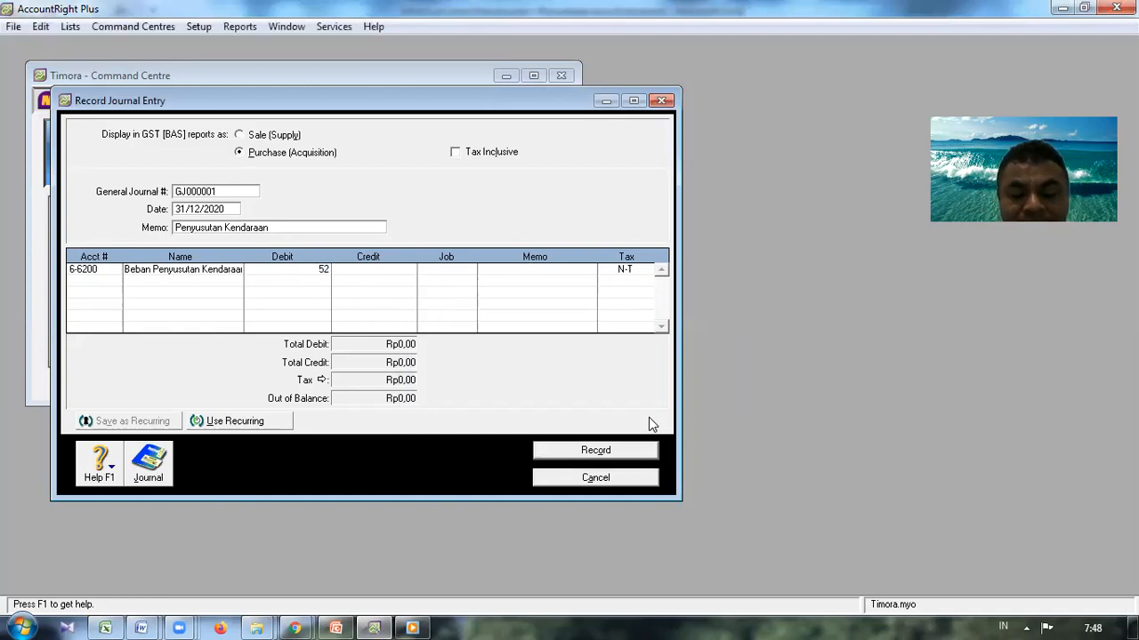
text(08000)
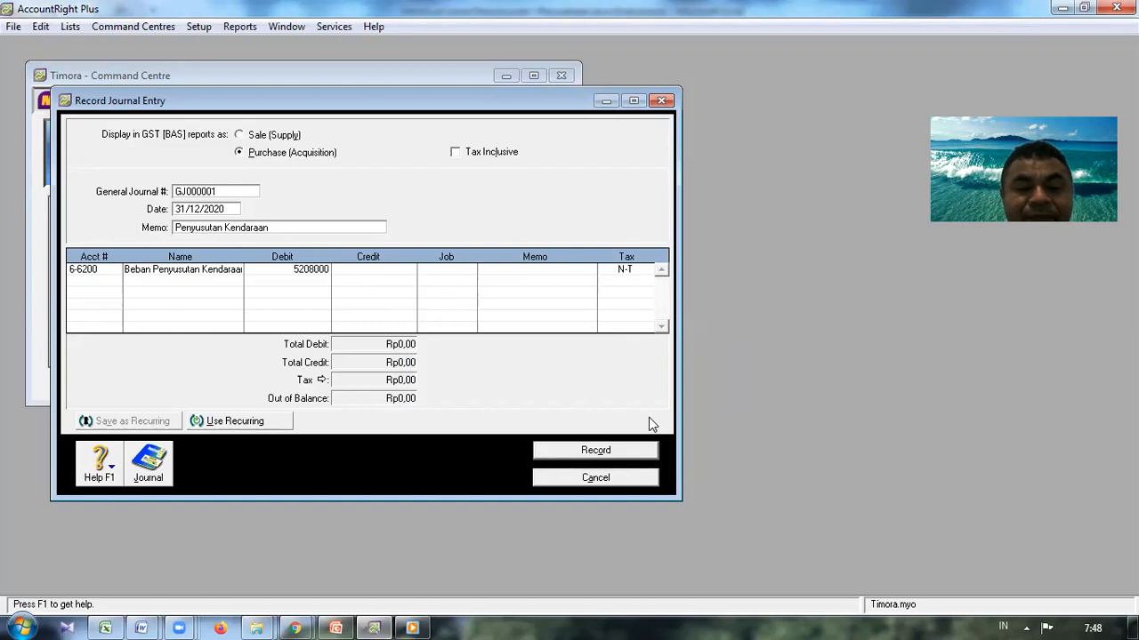
key(Tab)
key(Tab)
key(Tab)
key(Tab)
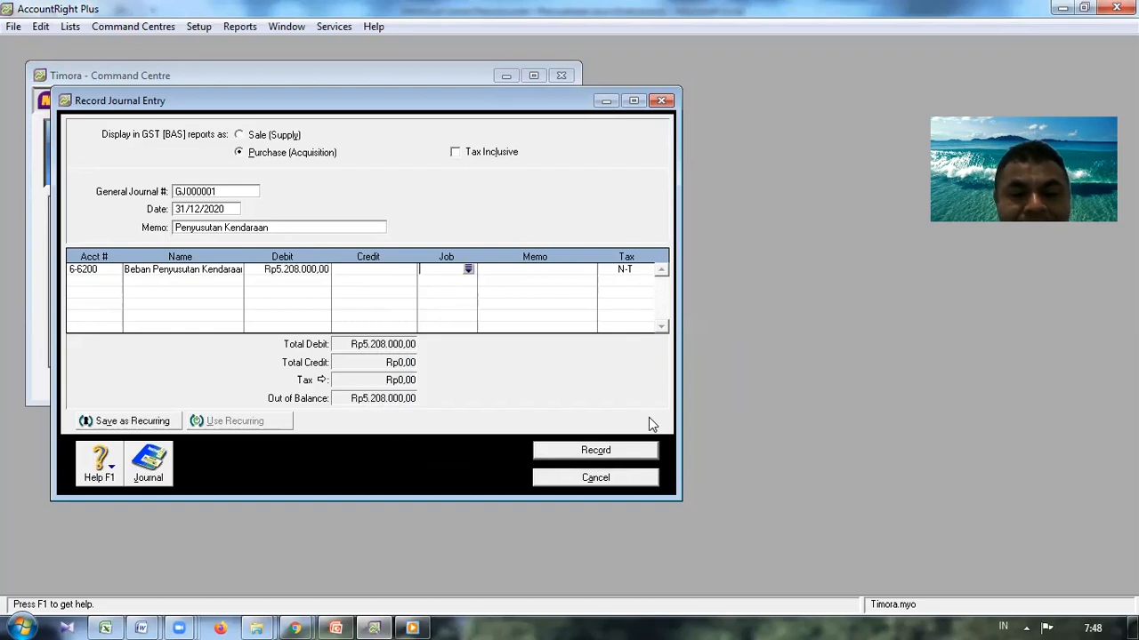
key(Tab)
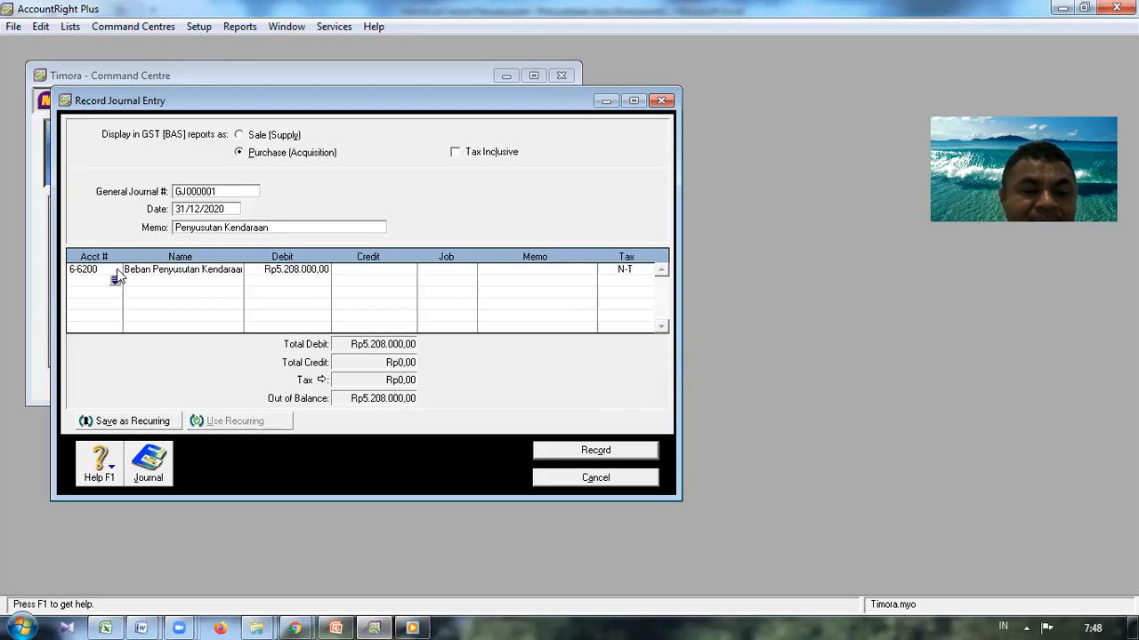
Select account 1-6500 Akum. Penyusutan Kendaraan for the second line of the journal entry.
click(115, 281)
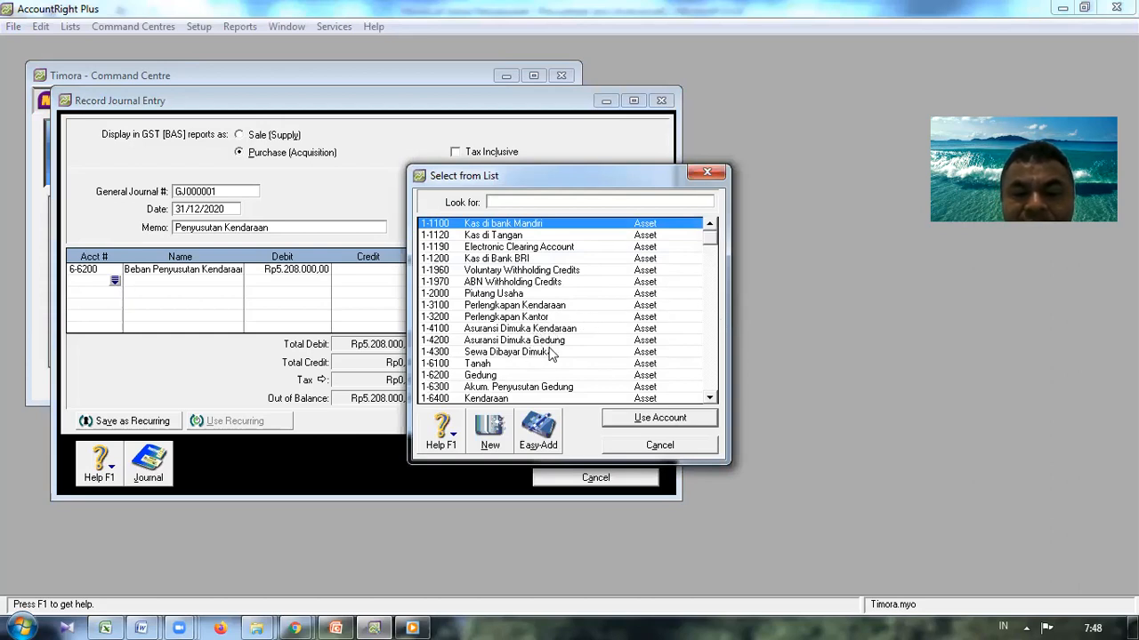
click(709, 398)
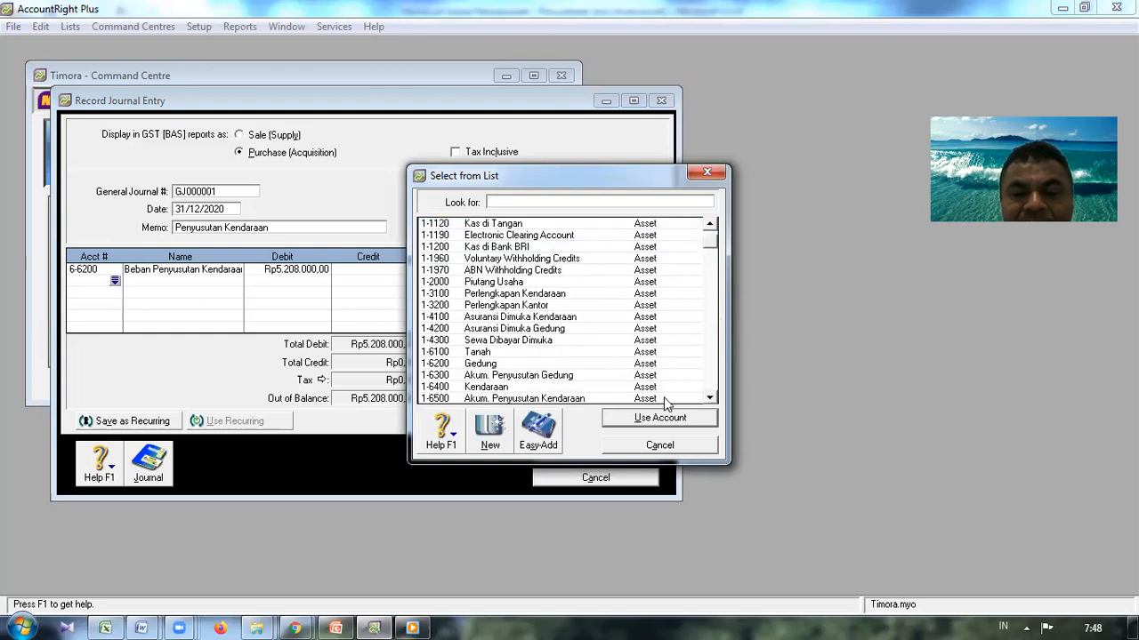
scroll(712, 400, down, 2)
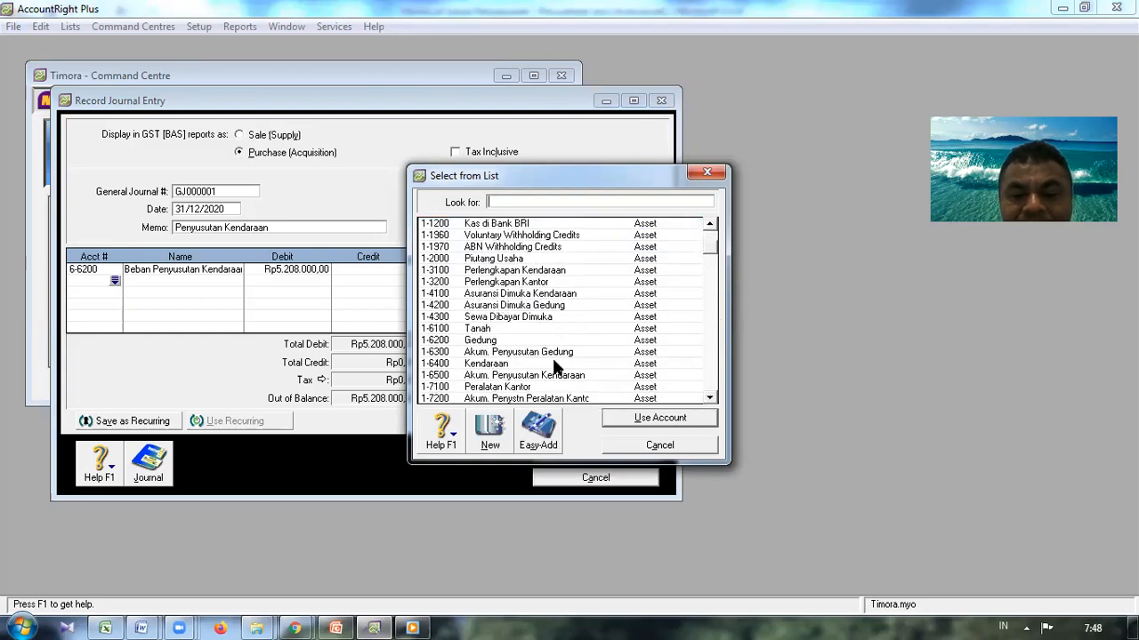
click(550, 377)
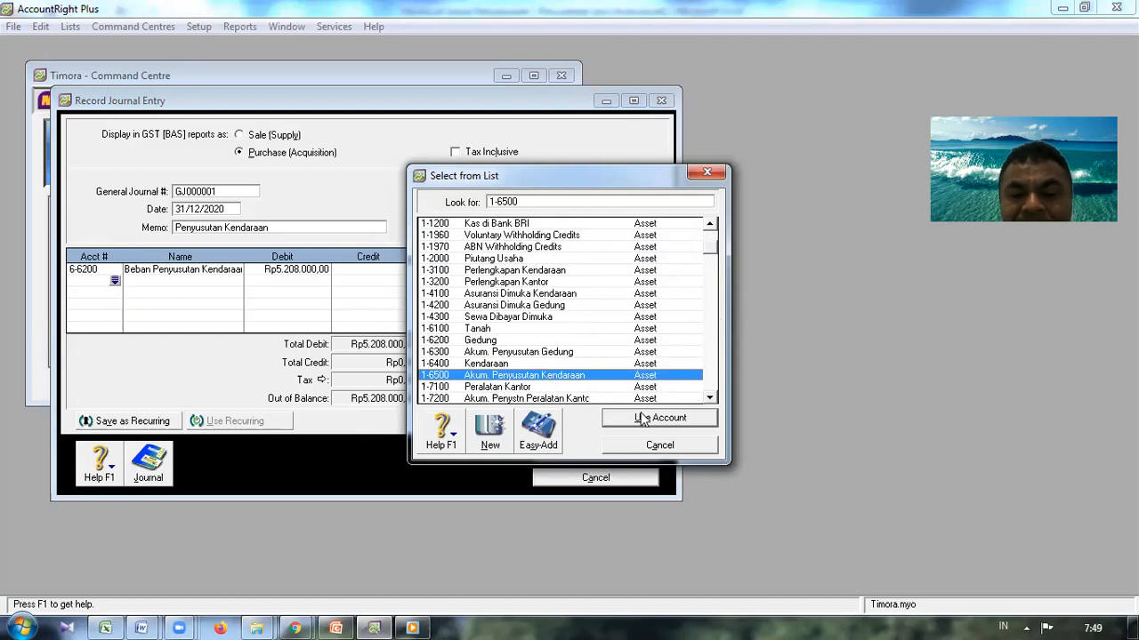
click(663, 417)
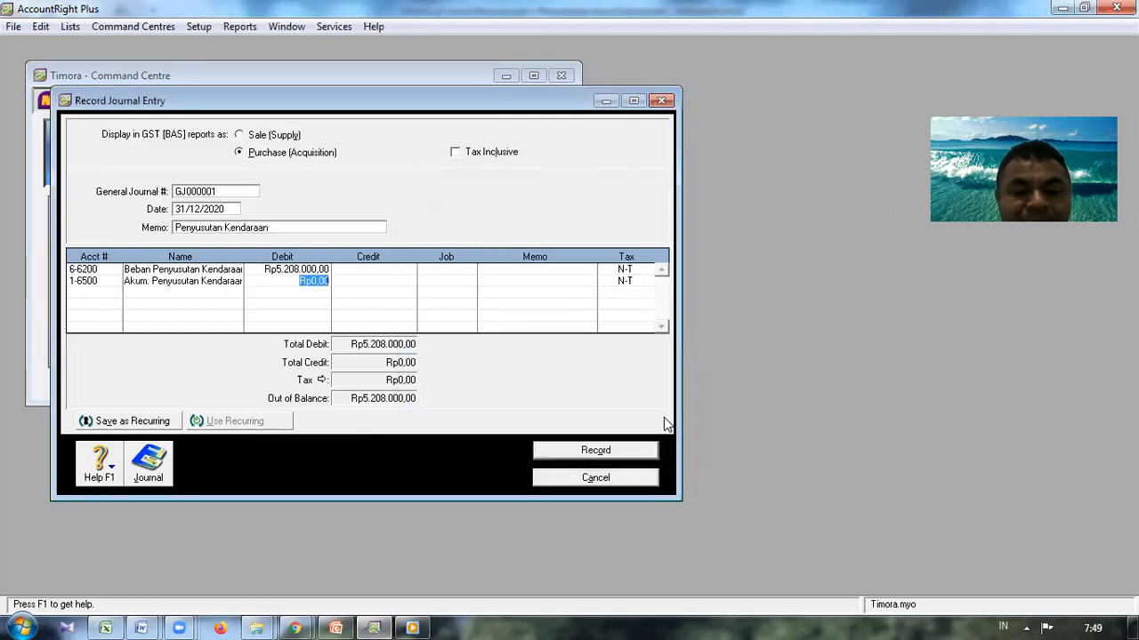
Accept the credit of Rp5.208.000,00 for Akum. Penyusutan Kendaraan and record the journal entry.
key(Tab)
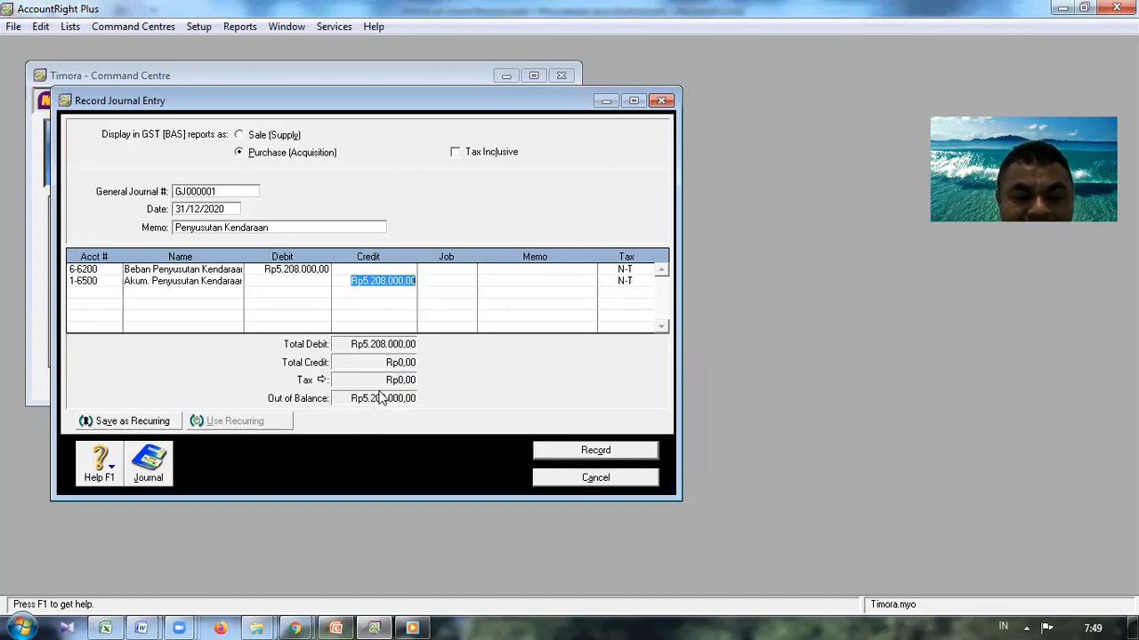
key(Tab)
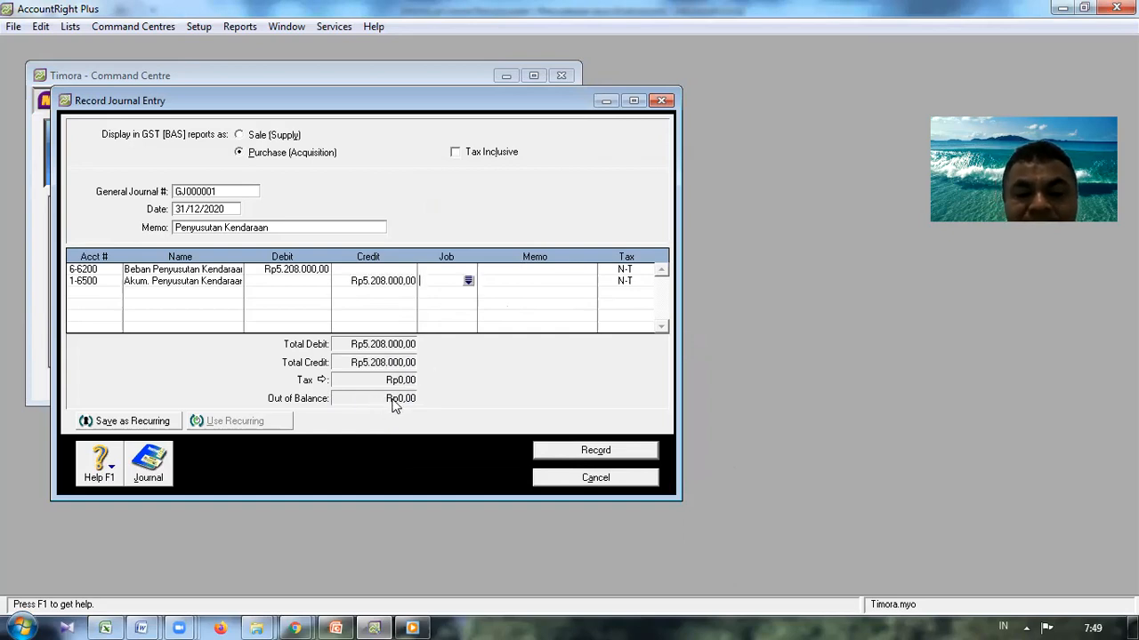
click(584, 450)
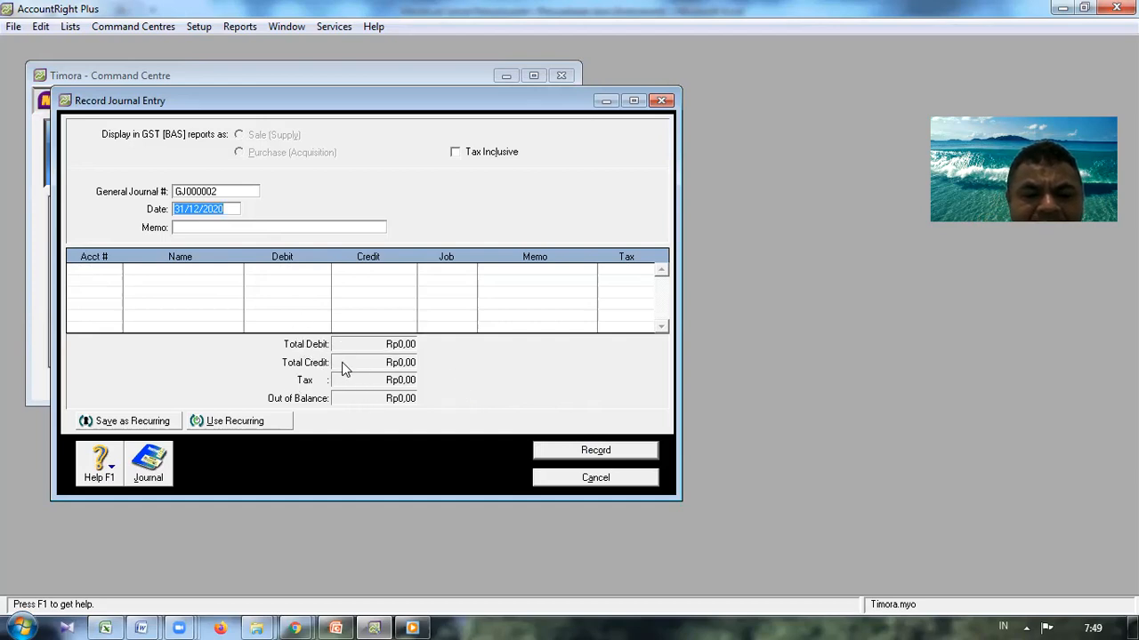
Review the recorded vehicle depreciation entry among the general transactions in the Transaction Journal, and close the journal.
click(163, 473)
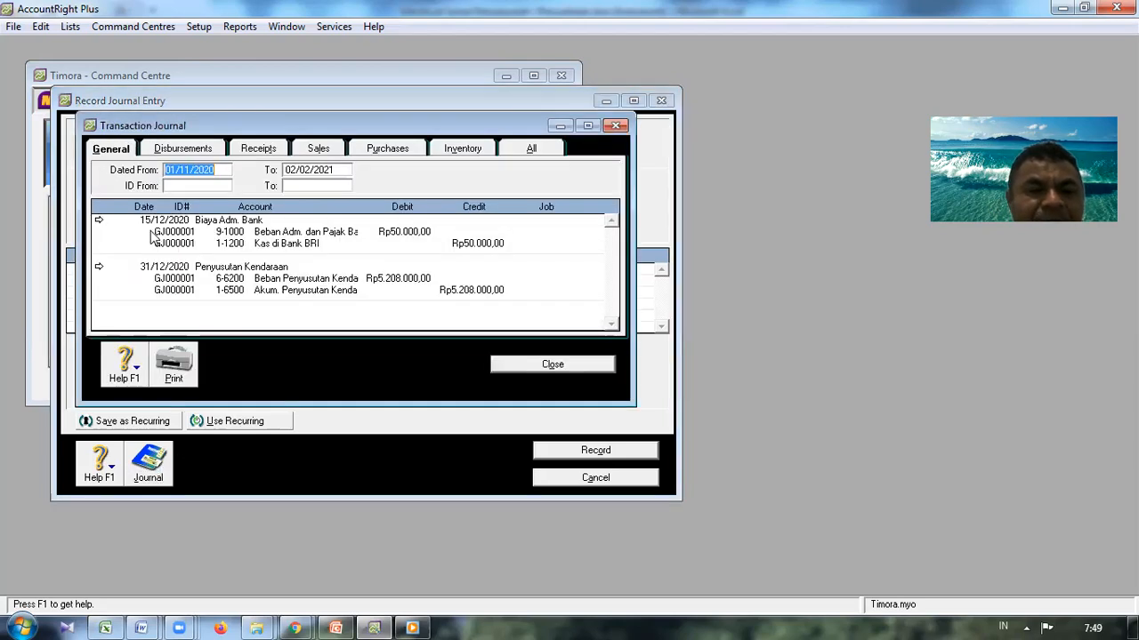
click(120, 150)
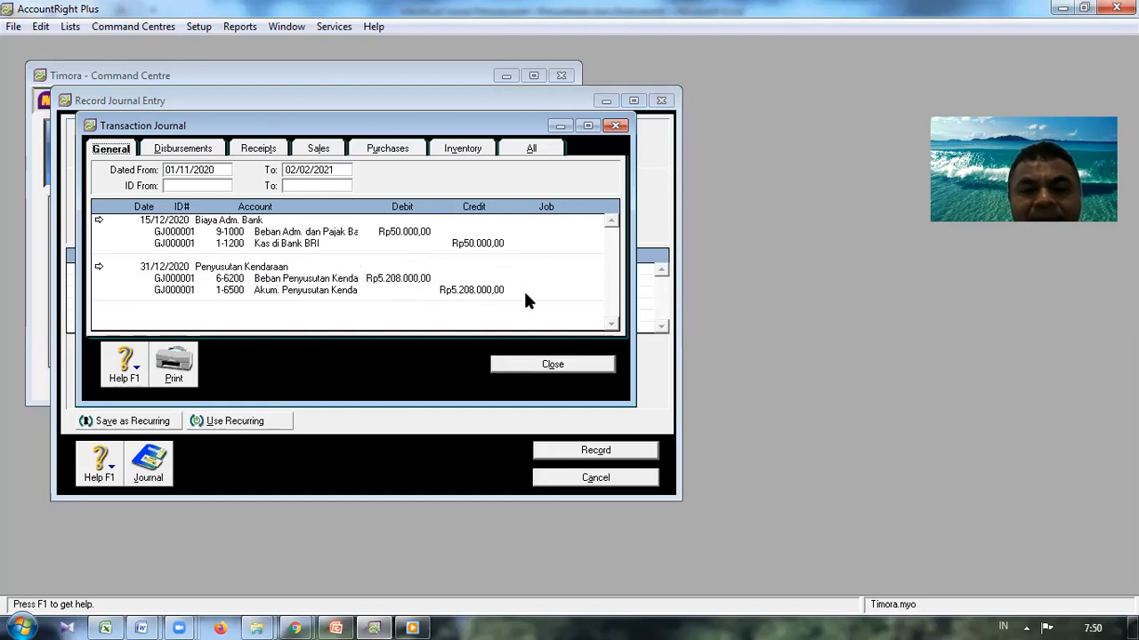
click(537, 365)
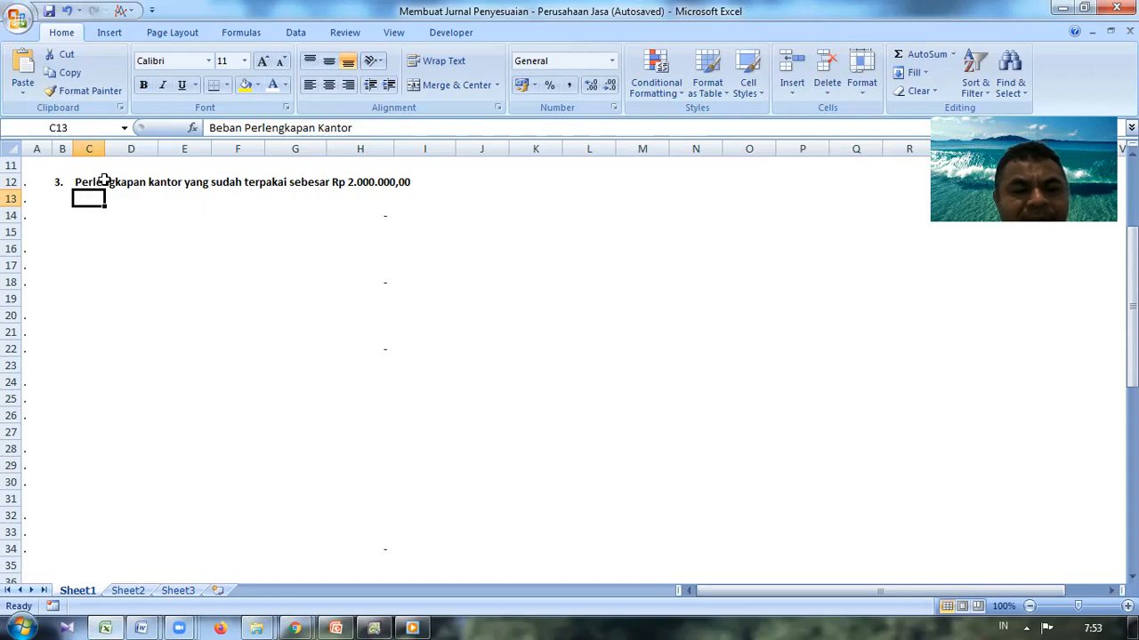
Set the font colour of the account names in cells C13:D14 to black.
key(shift+Right)
key(shift+Down)
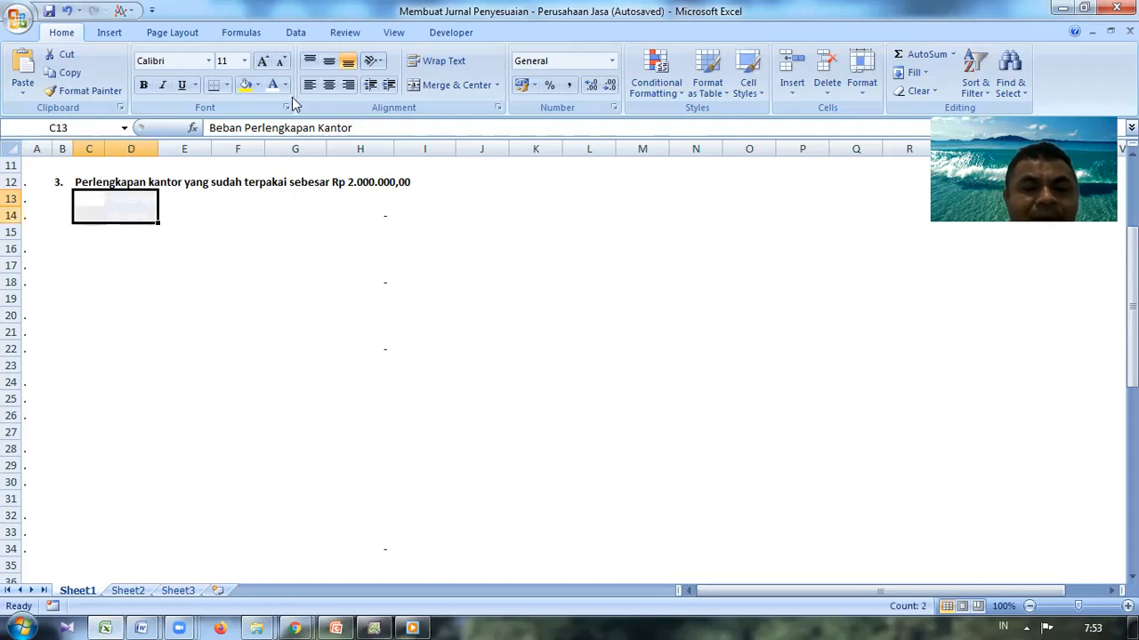
click(286, 85)
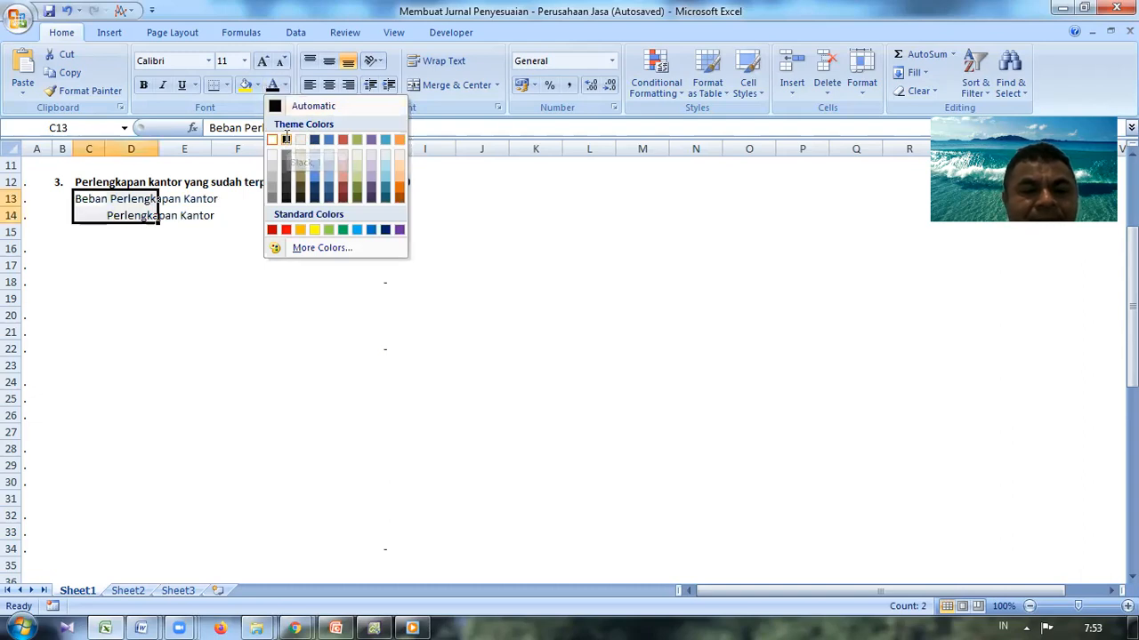
click(286, 140)
Enter 2000000 in cell G13 as the debit amount for Beban Perlengkapan Kantor.
click(219, 226)
key(Up)
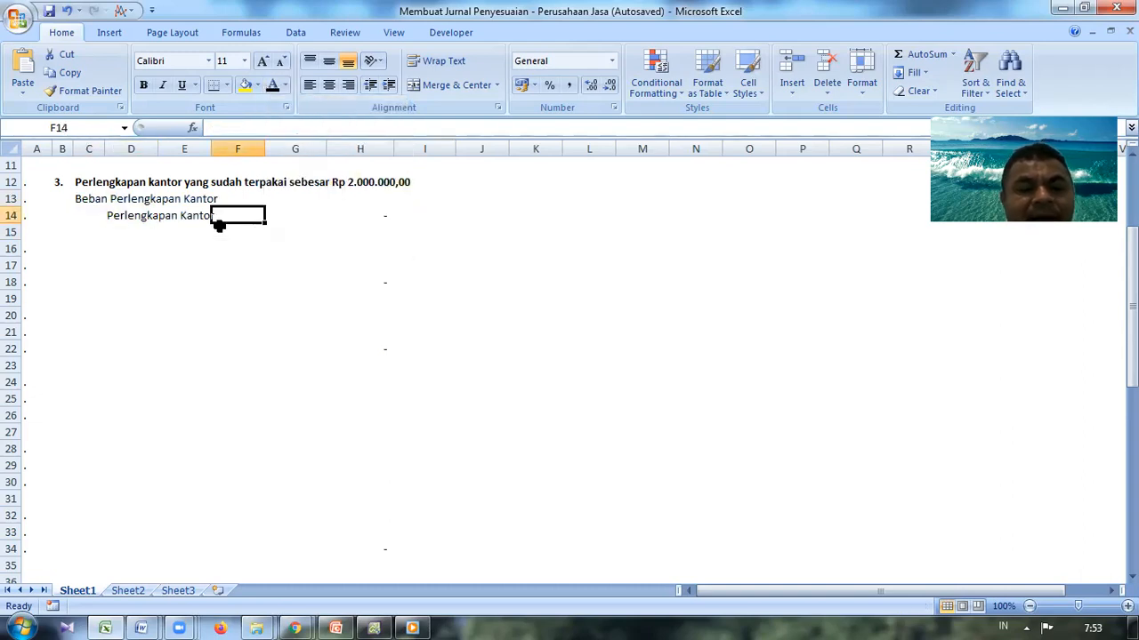
key(Up)
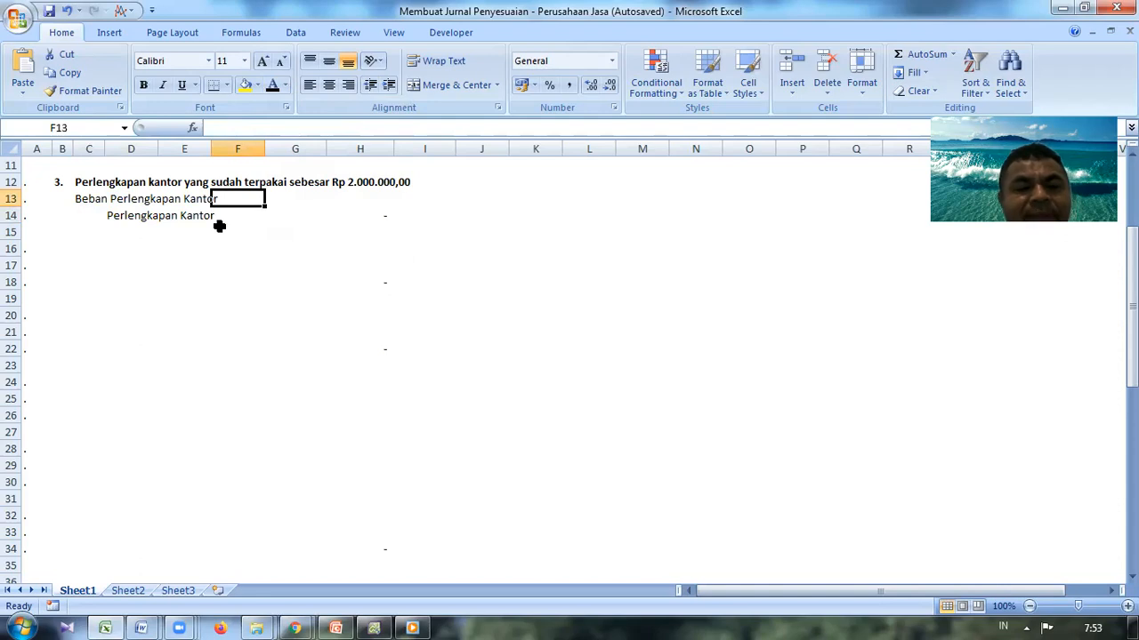
key(Right)
key(Right)
key(Left)
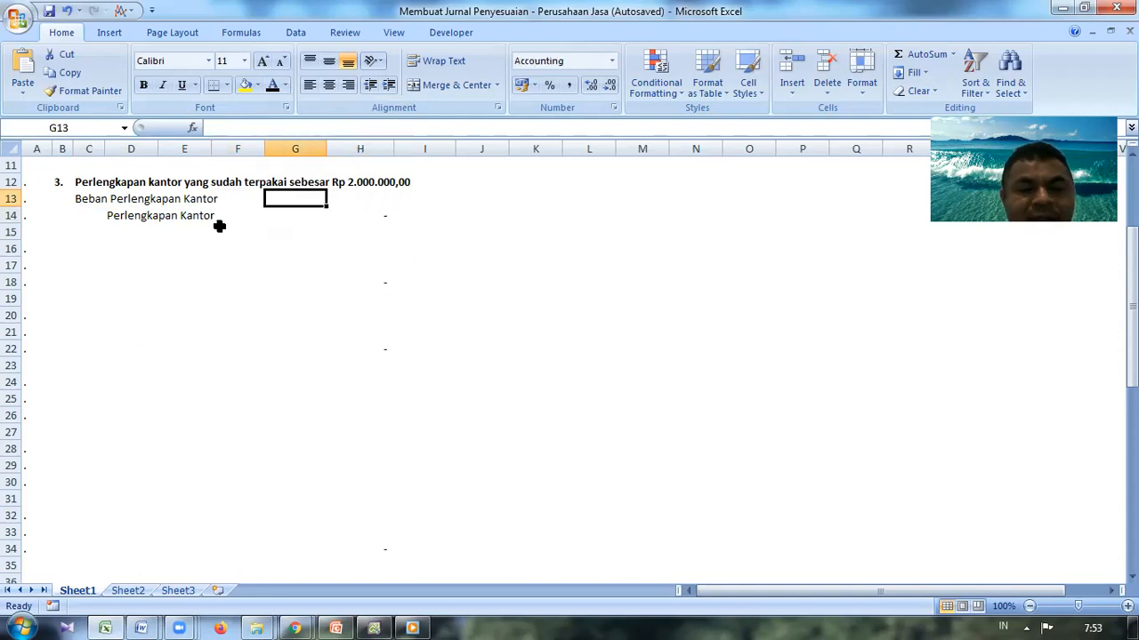
text(2)
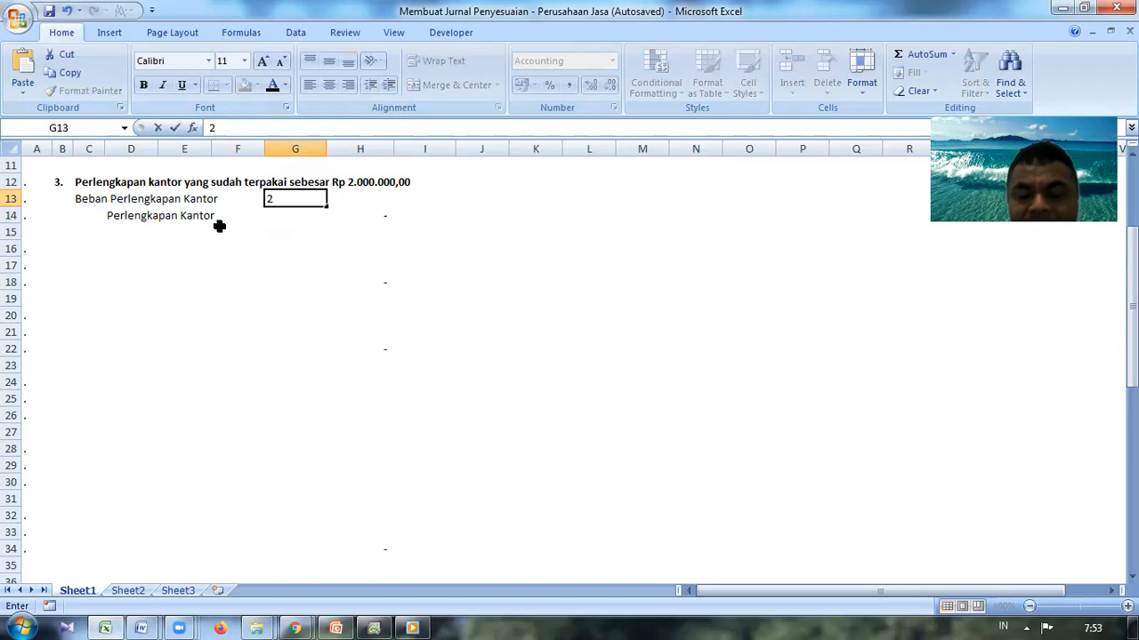
text(.000.000000)
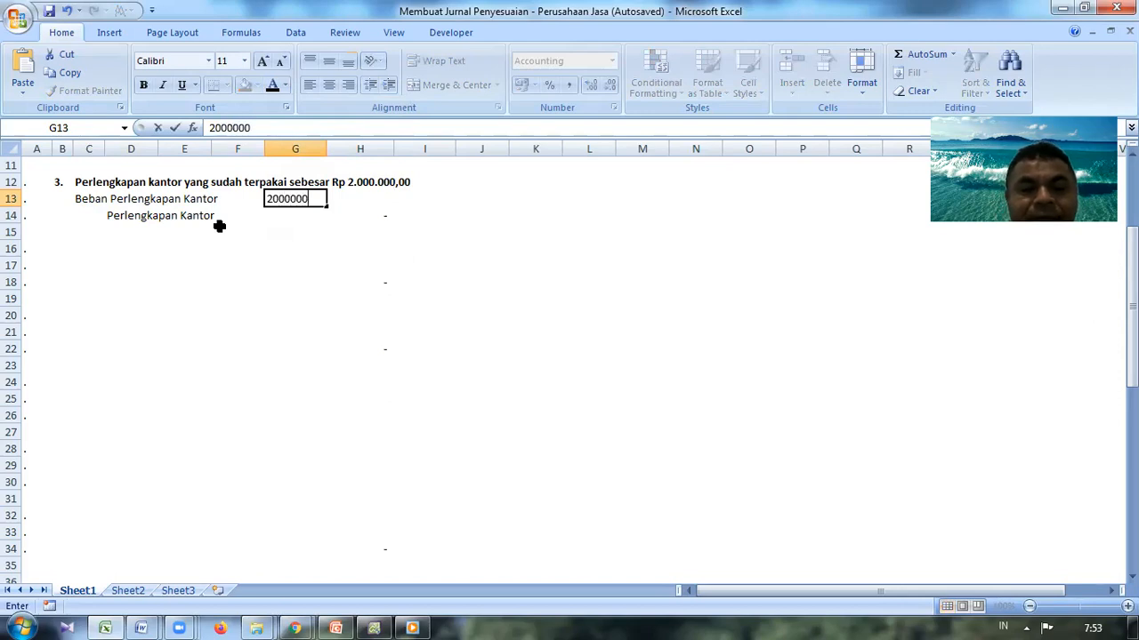
key(Return)
key(Down)
key(Left)
key(Left)
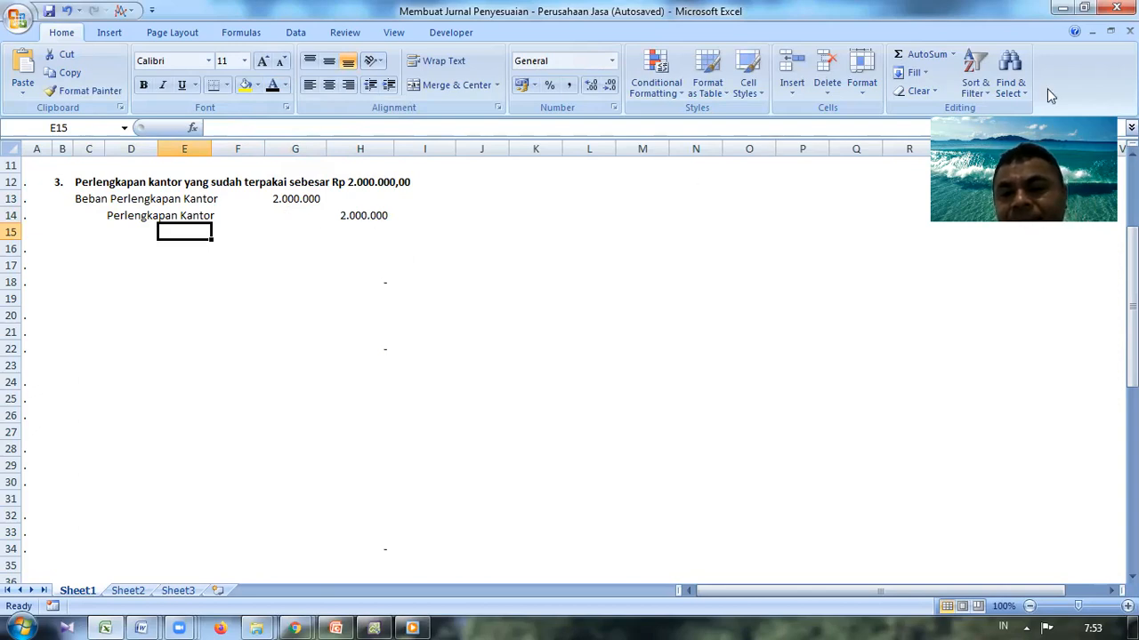
Switch to AccountRight Plus and open a new Record Journal Entry, keeping the date 31/12/2020.
key(alt+Tab)
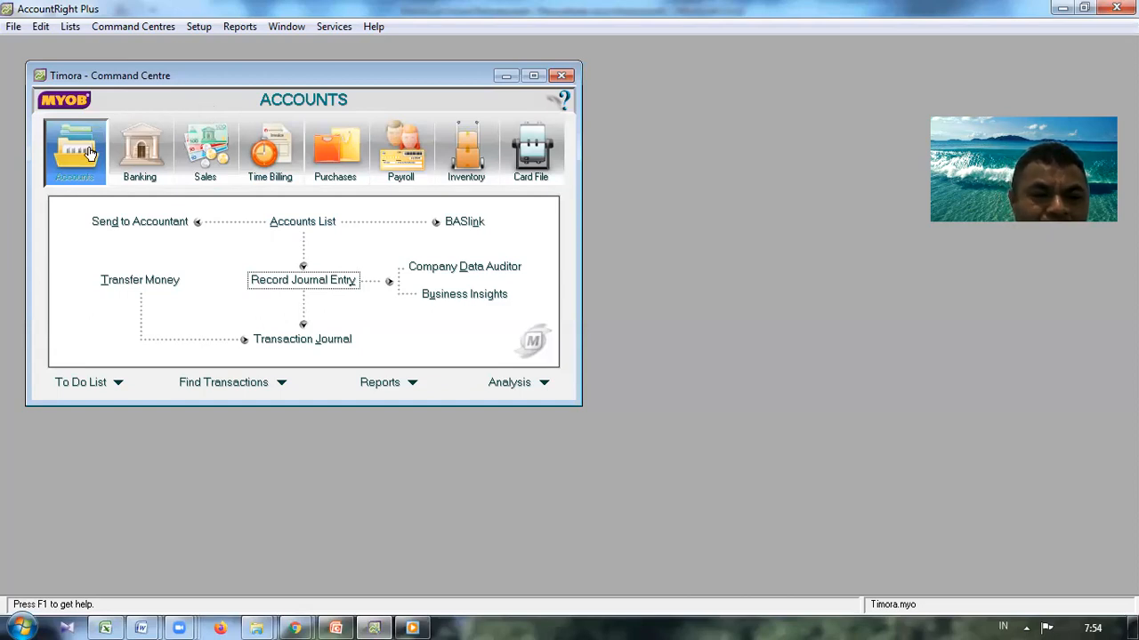
click(280, 283)
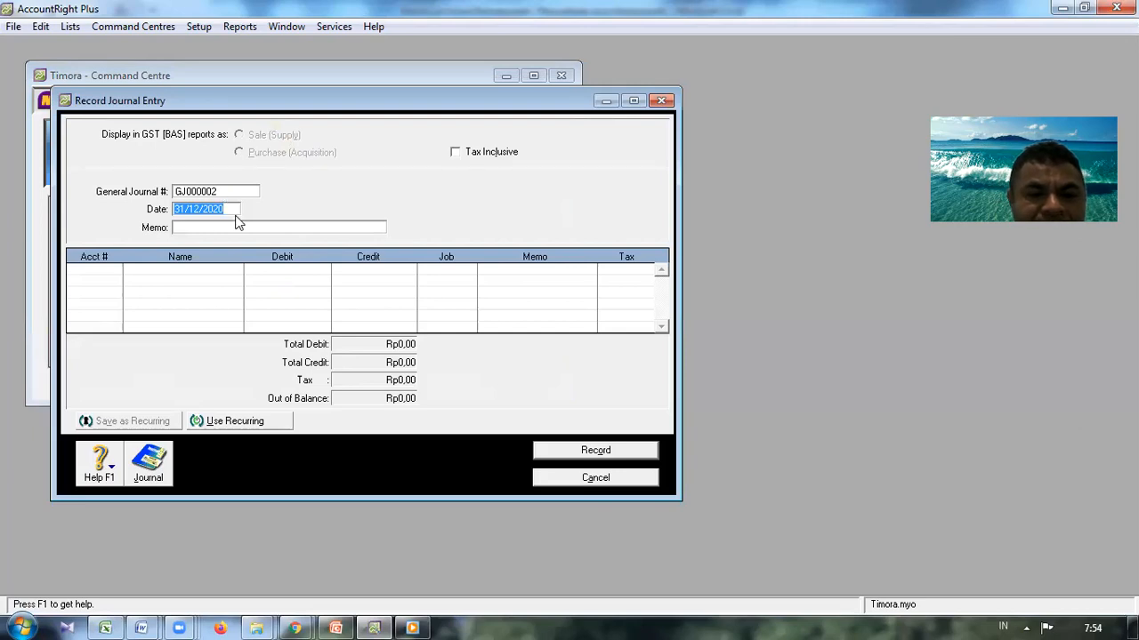
click(231, 208)
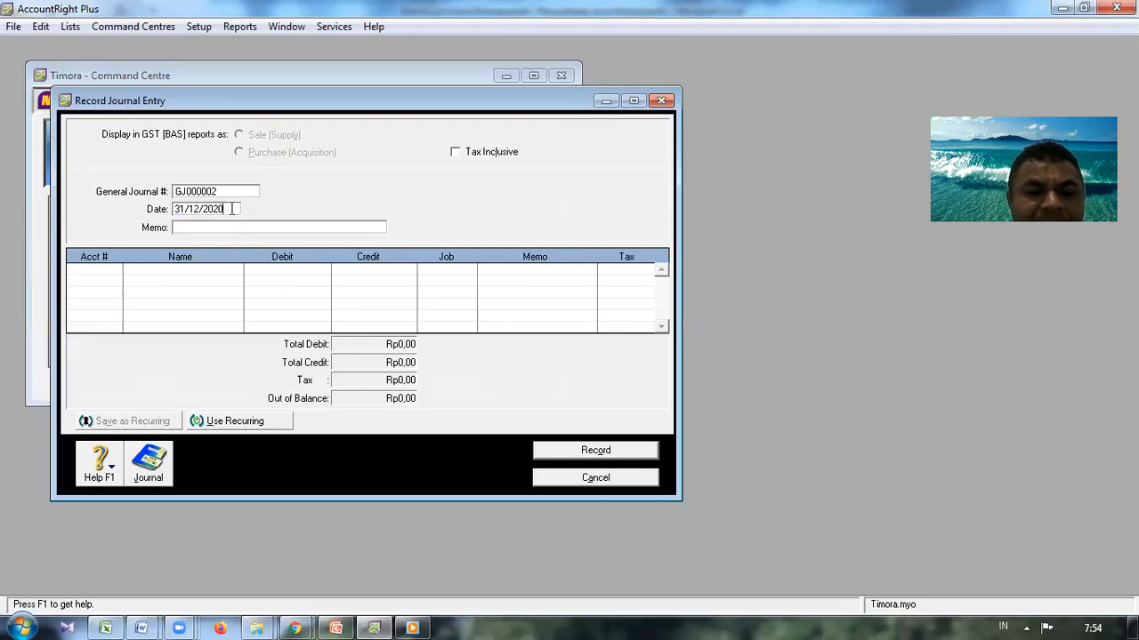
Enter the memo "Pemakaian Perlengkapan Kantor" and continue to the first line's account number.
click(204, 228)
text(Pemakaian Perle)
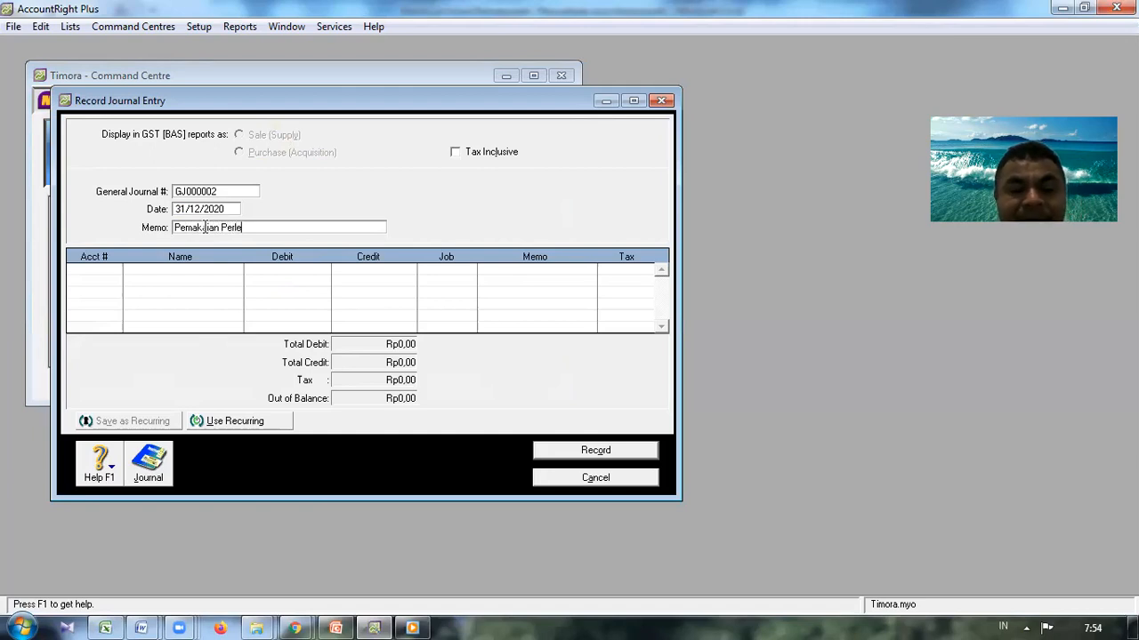
text(ngkaoan)
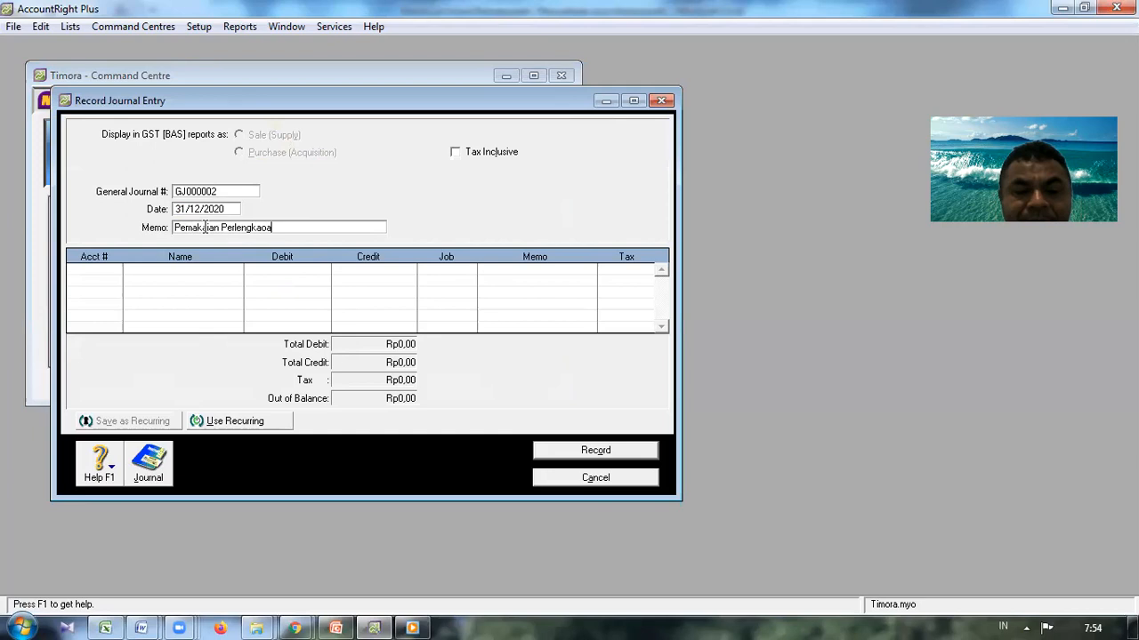
key(BackSpace)
key(BackSpace)
key(BackSpace)
key(BackSpace)
text(pan Kantor)
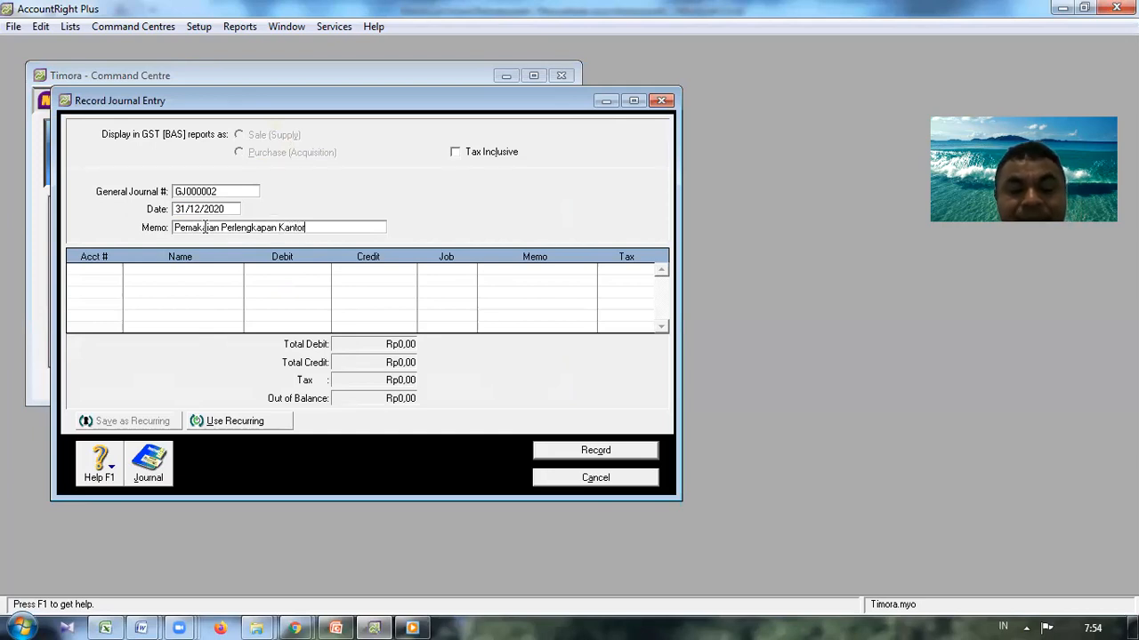
click(114, 276)
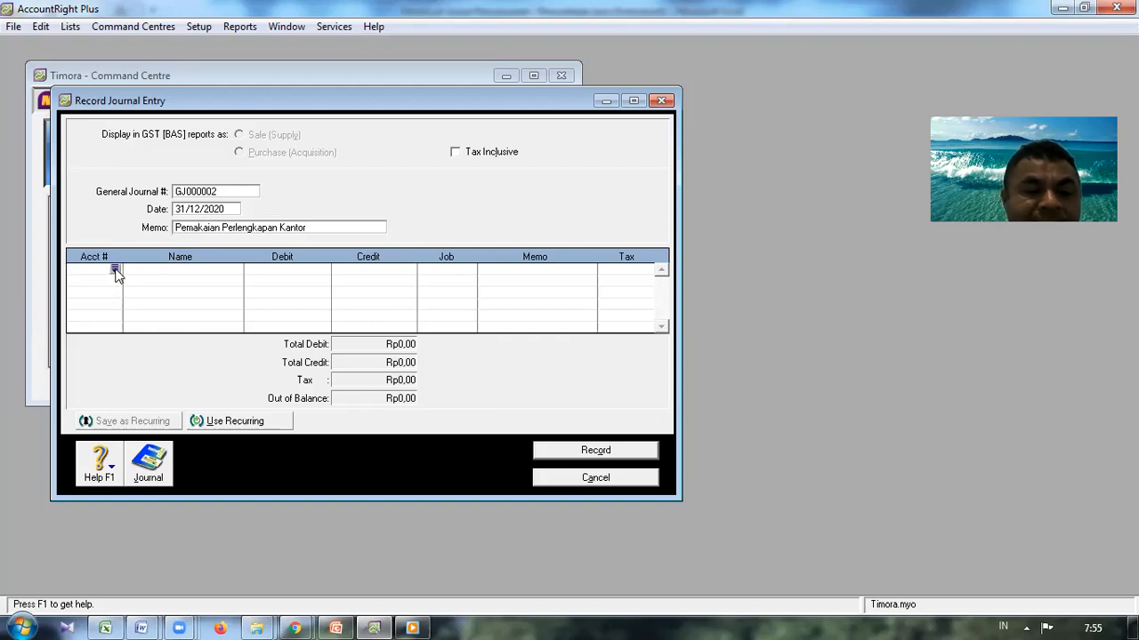
Create a new detail account from the account selection list, with account type Expense and account number 6-6800.
click(115, 269)
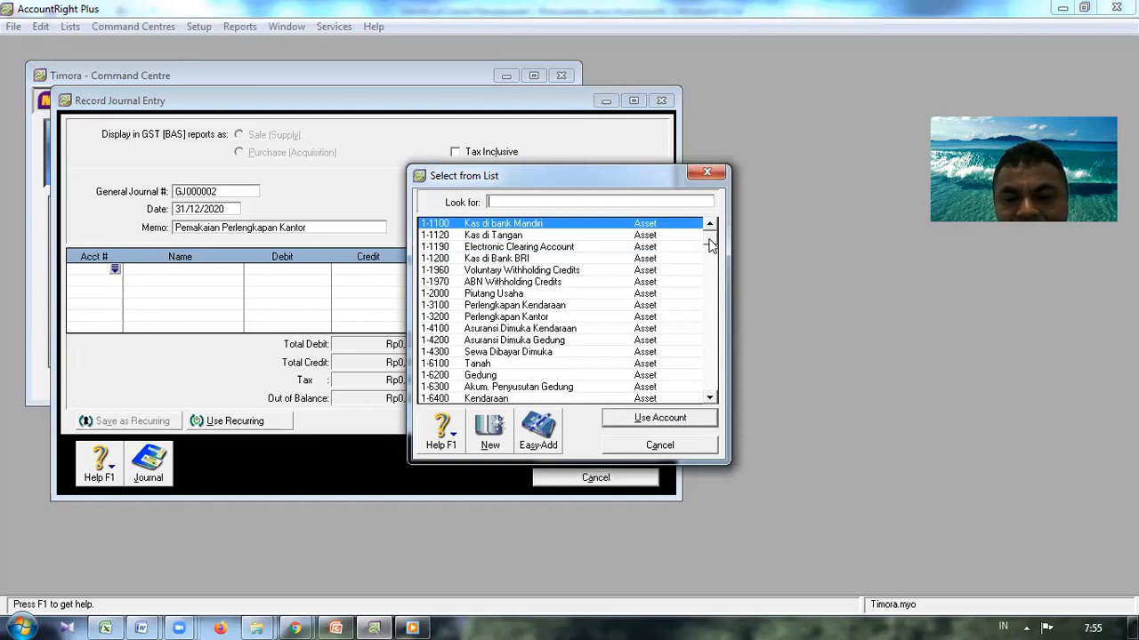
drag(723, 394, 722, 394)
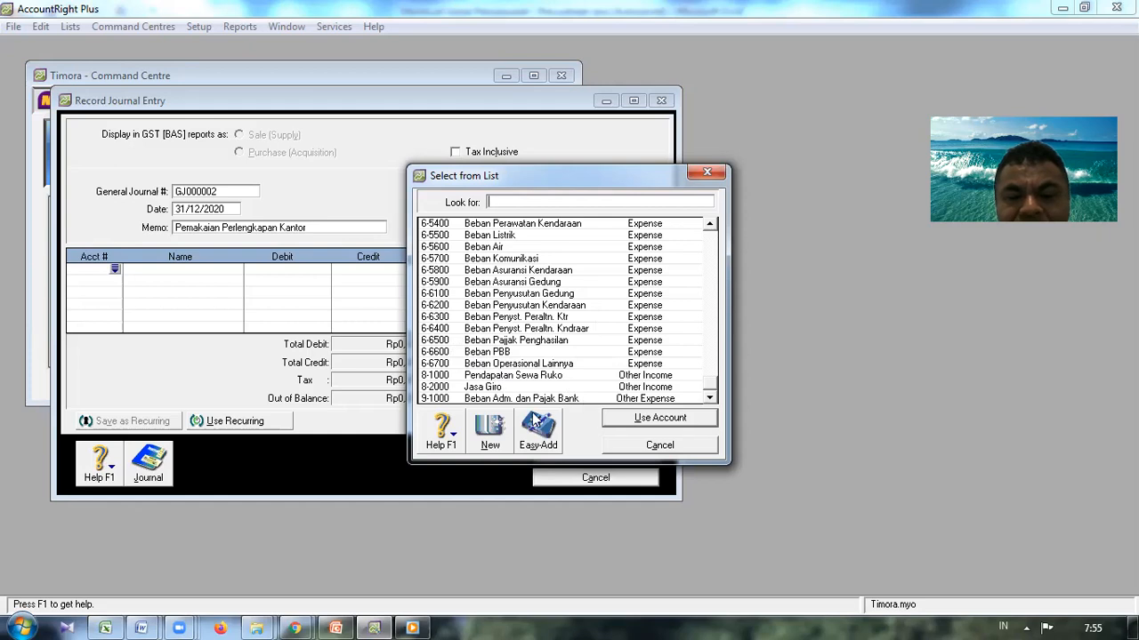
click(488, 429)
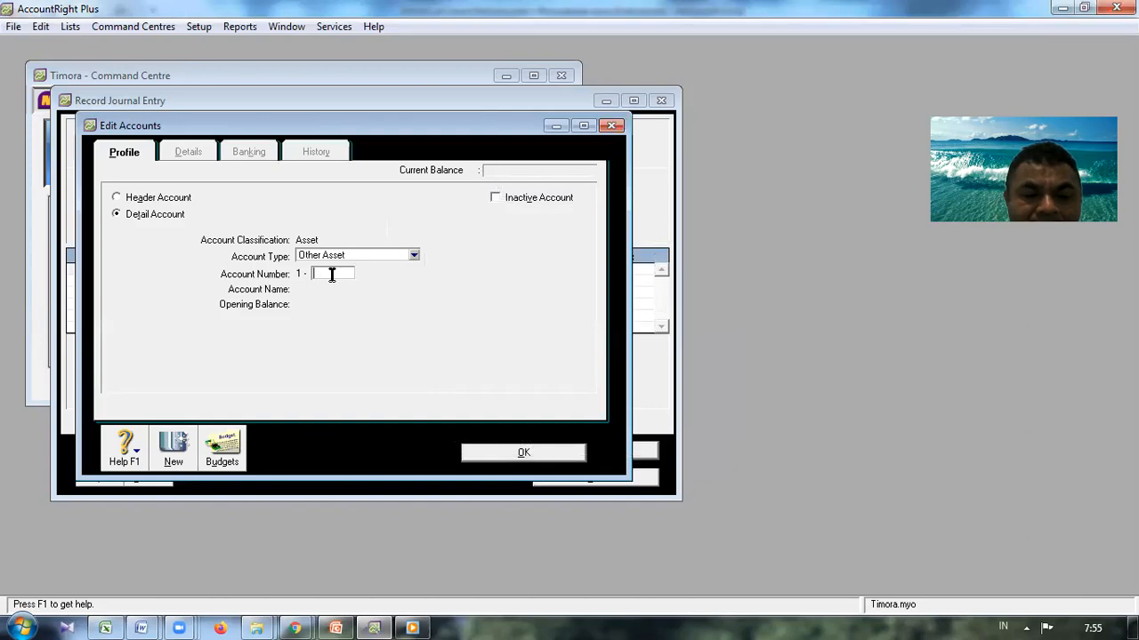
click(414, 256)
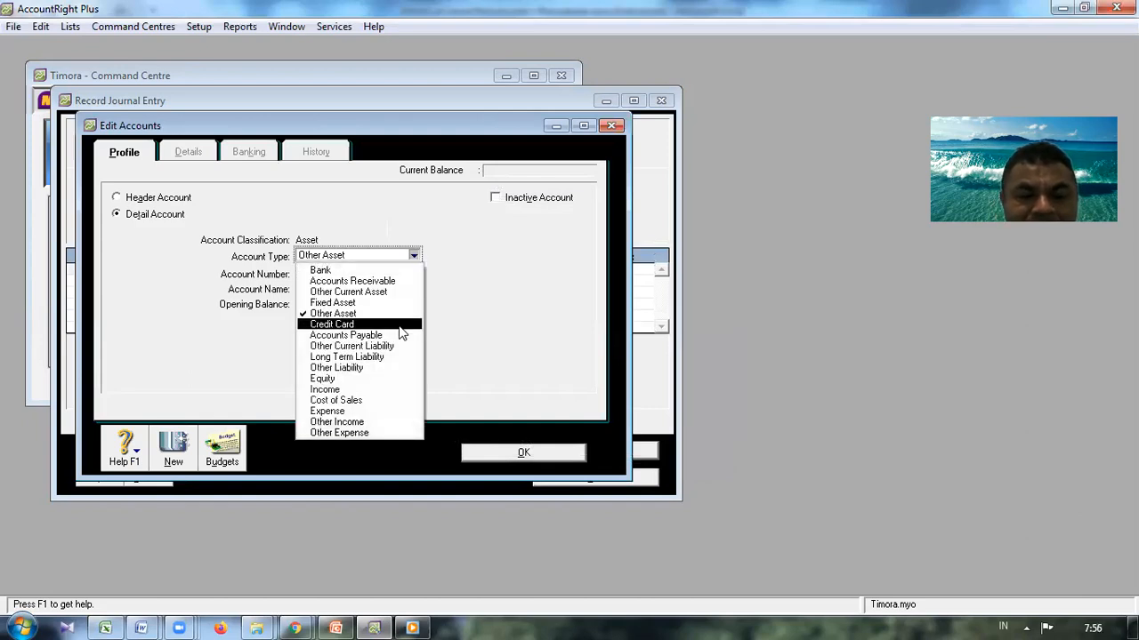
click(353, 413)
click(330, 275)
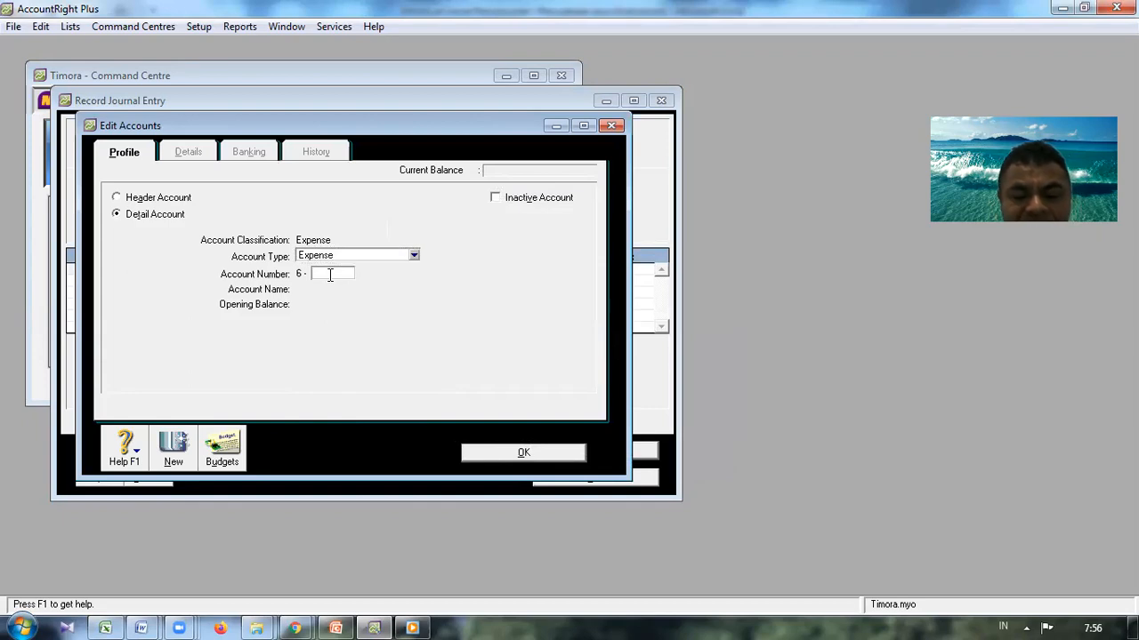
text(6800)
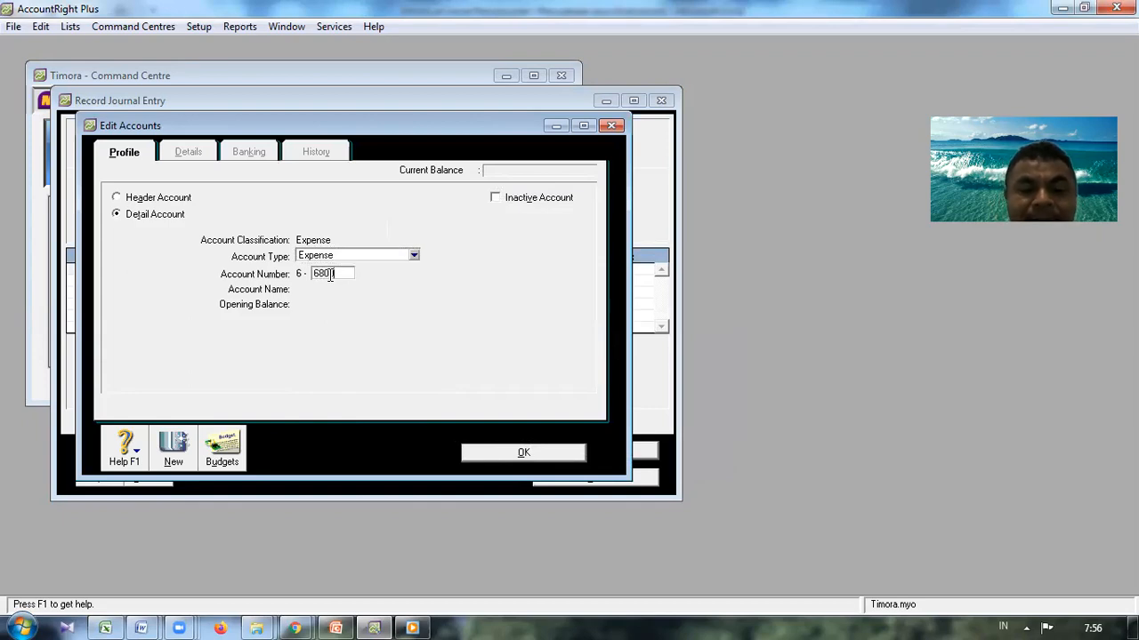
key(Tab)
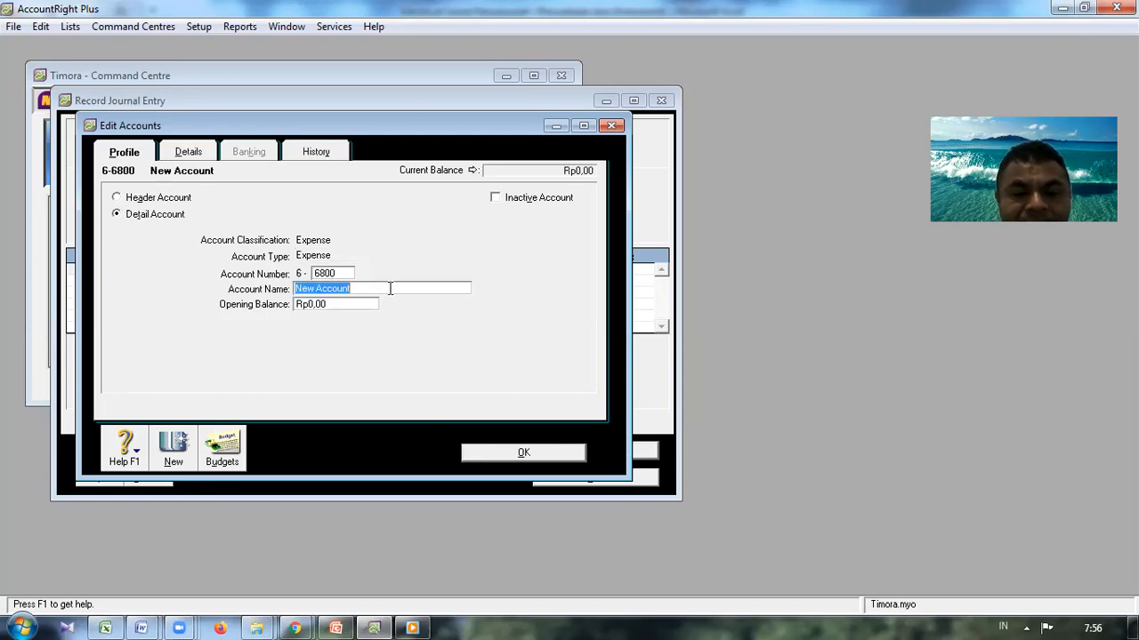
Name the new account "Beban Perlengkapan Kantor" and save it.
text(Beba)
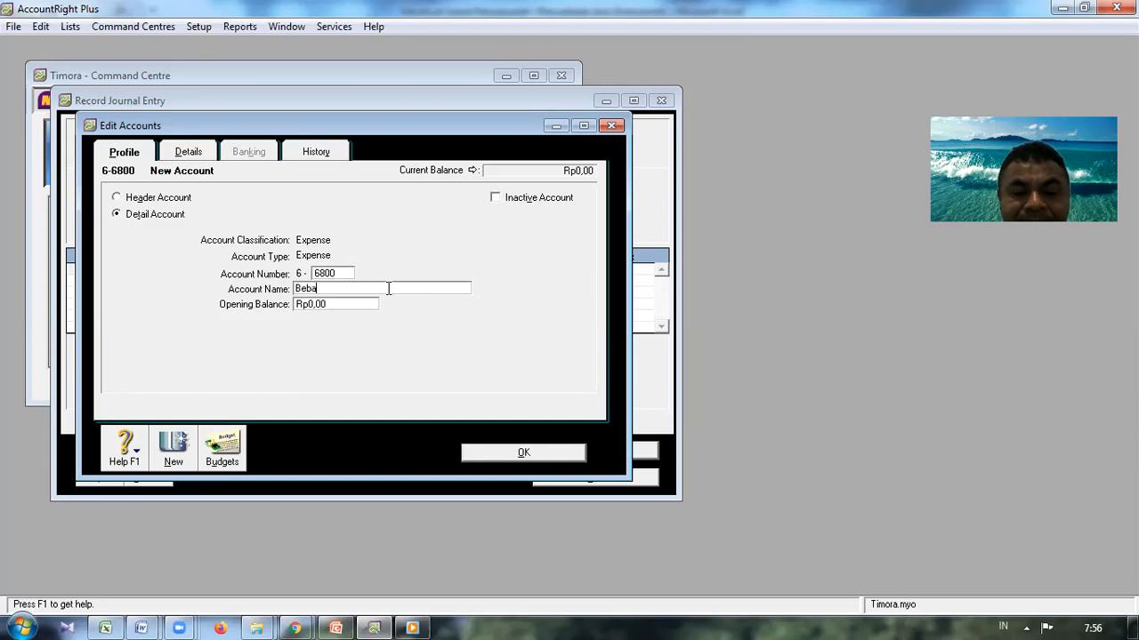
text(n Perle)
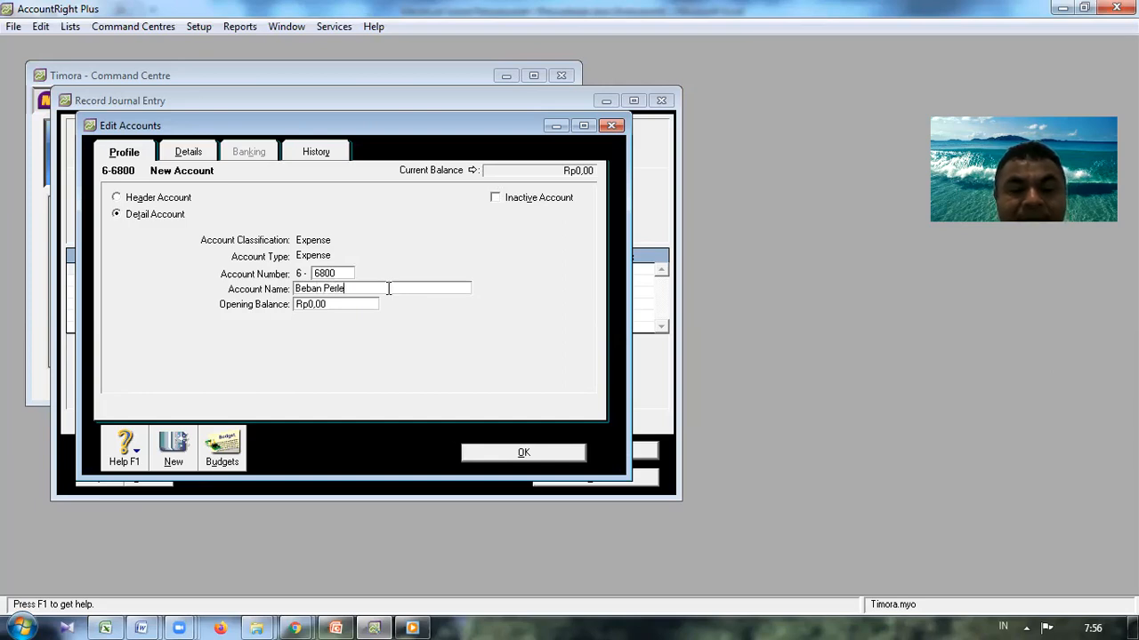
text(ngkapa)
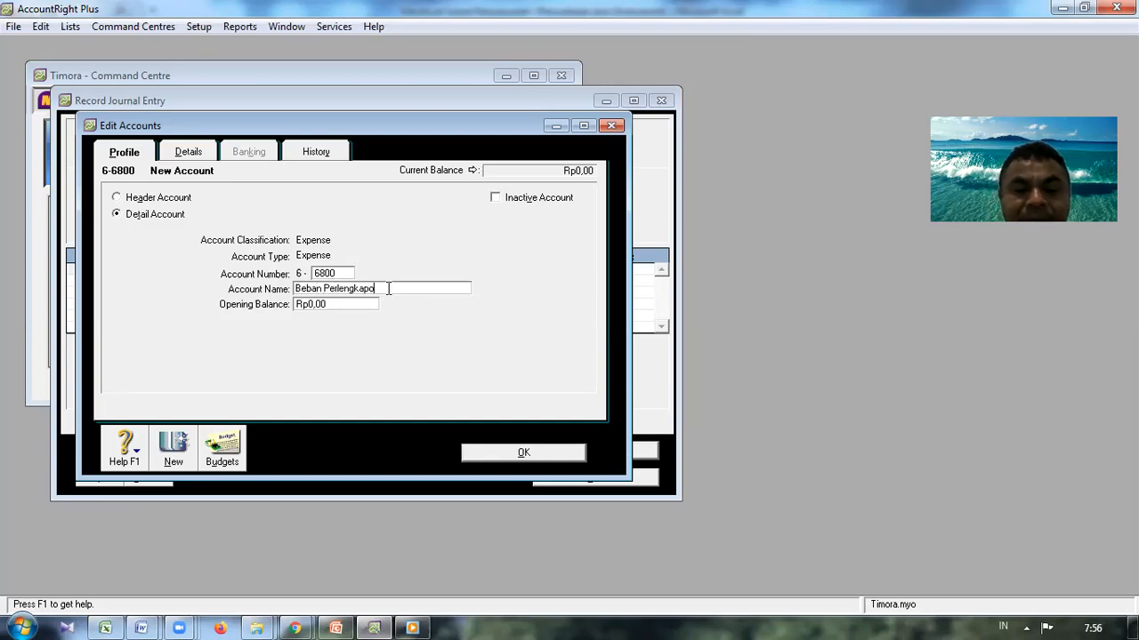
text(n kantor)
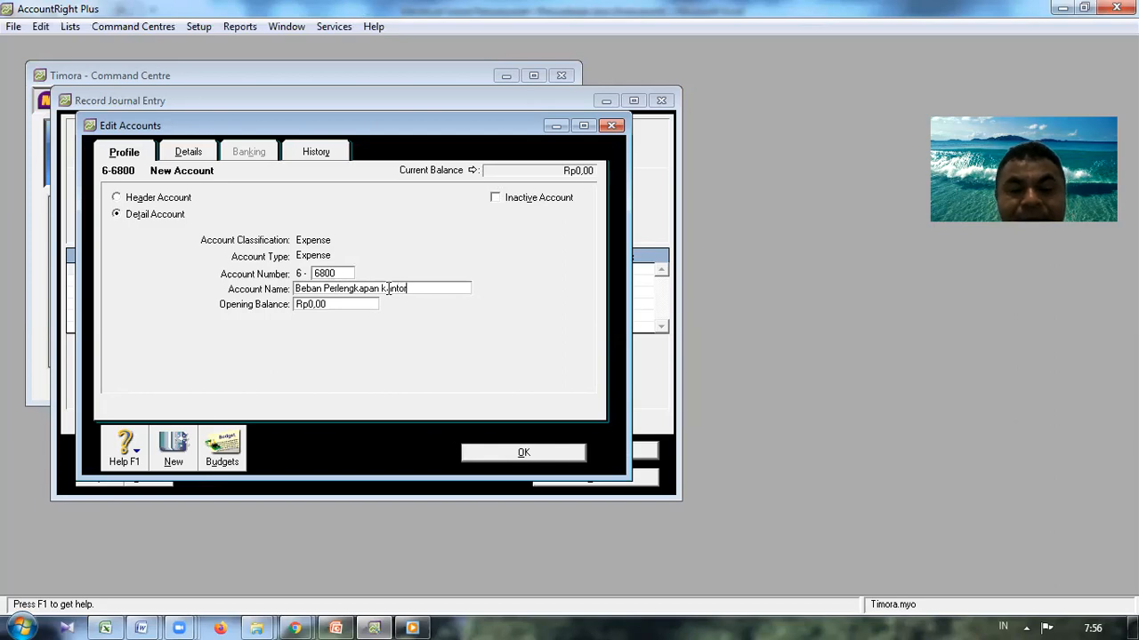
click(388, 288)
key(BackSpace)
text(K)
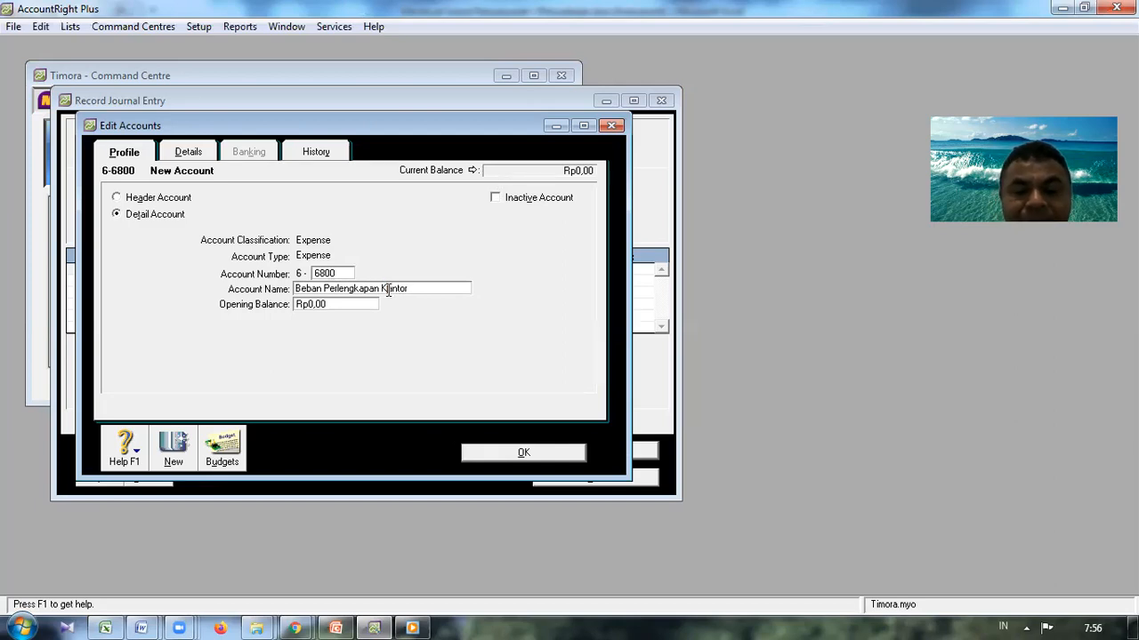
click(523, 454)
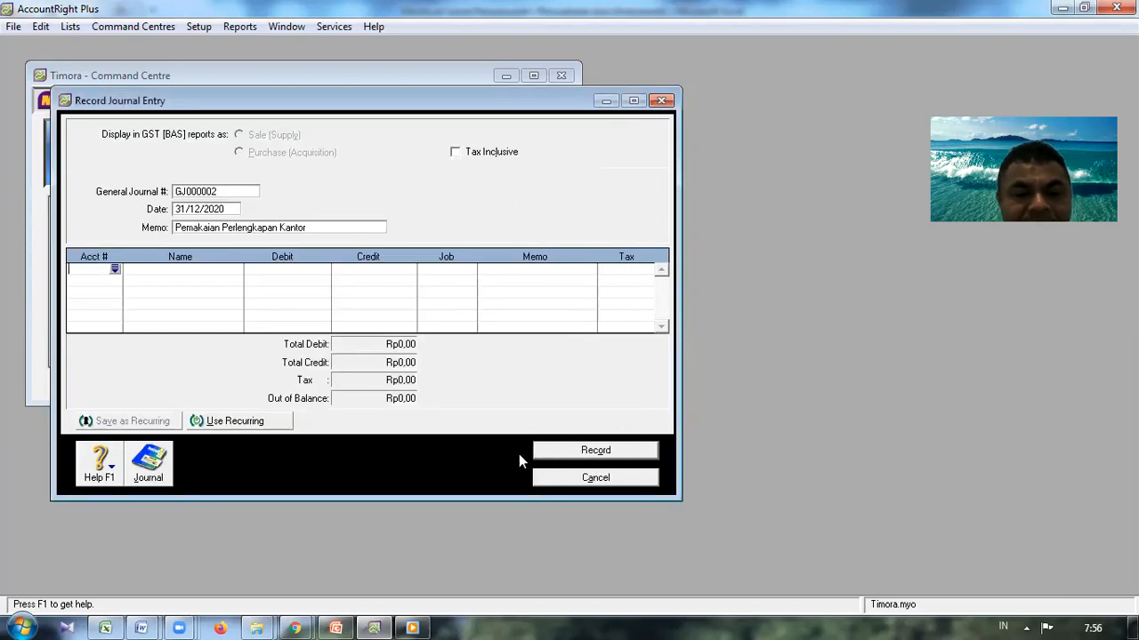
Fill the first journal line with account 6-6800 Beban Perlengkapan Kantor and a debit of 2000000.
click(115, 270)
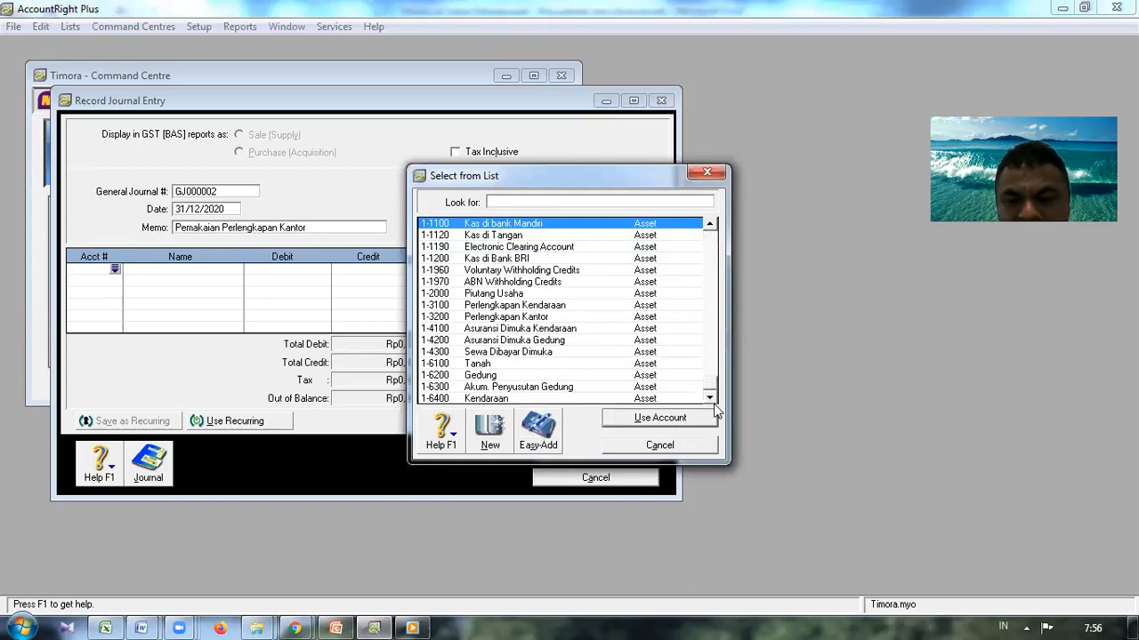
scroll(717, 404, down, 20)
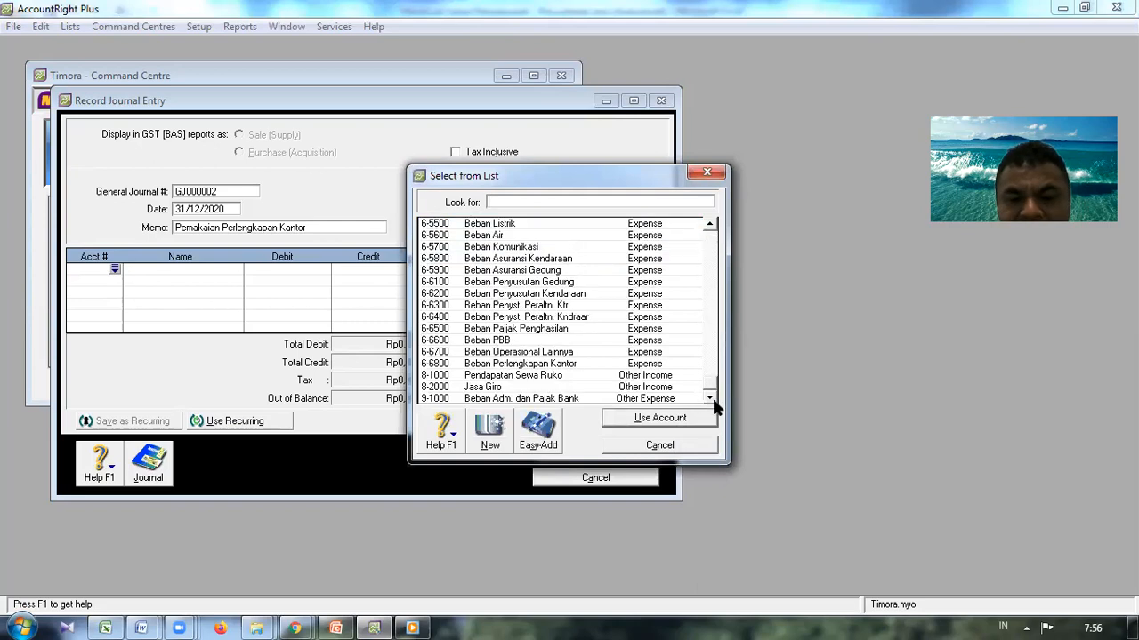
click(520, 365)
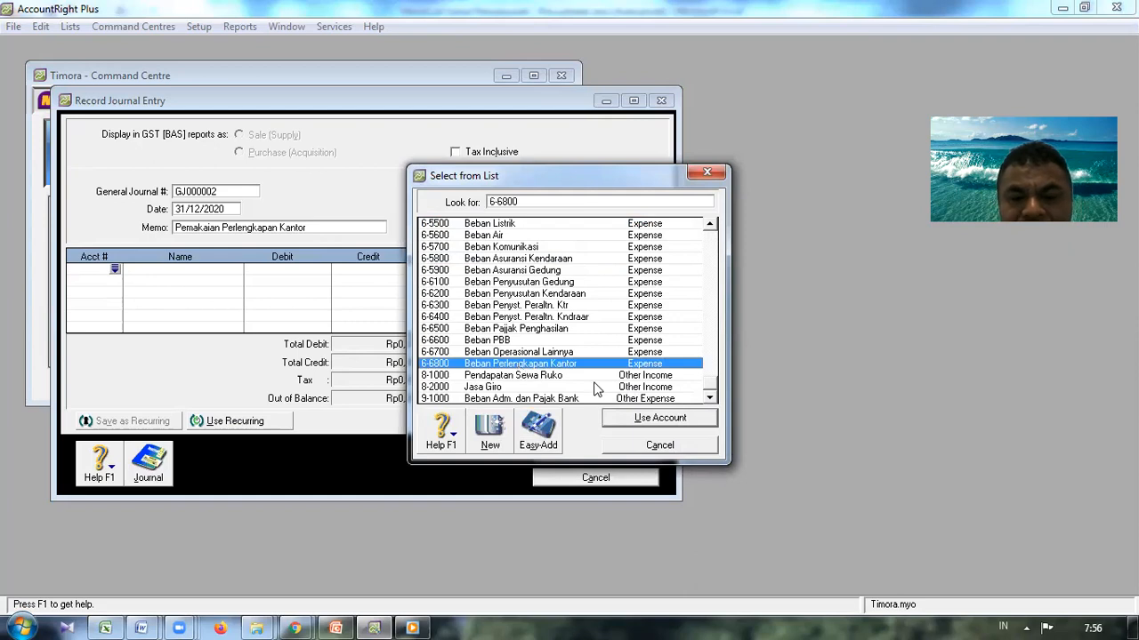
click(660, 421)
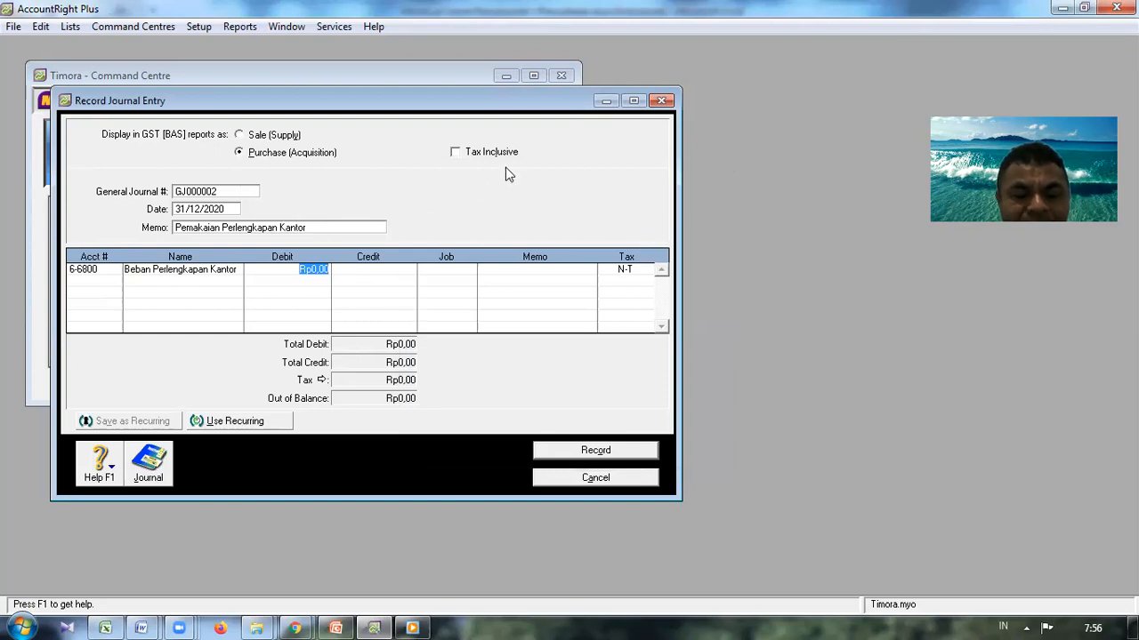
text(2000000)
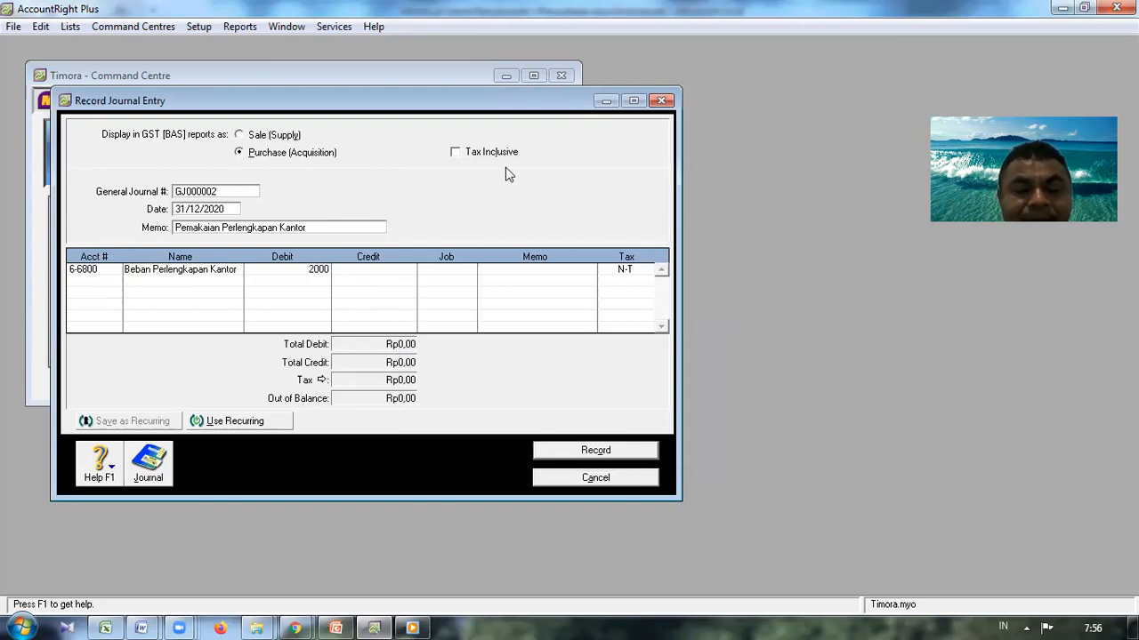
key(Tab)
key(Tab)
key(Tab)
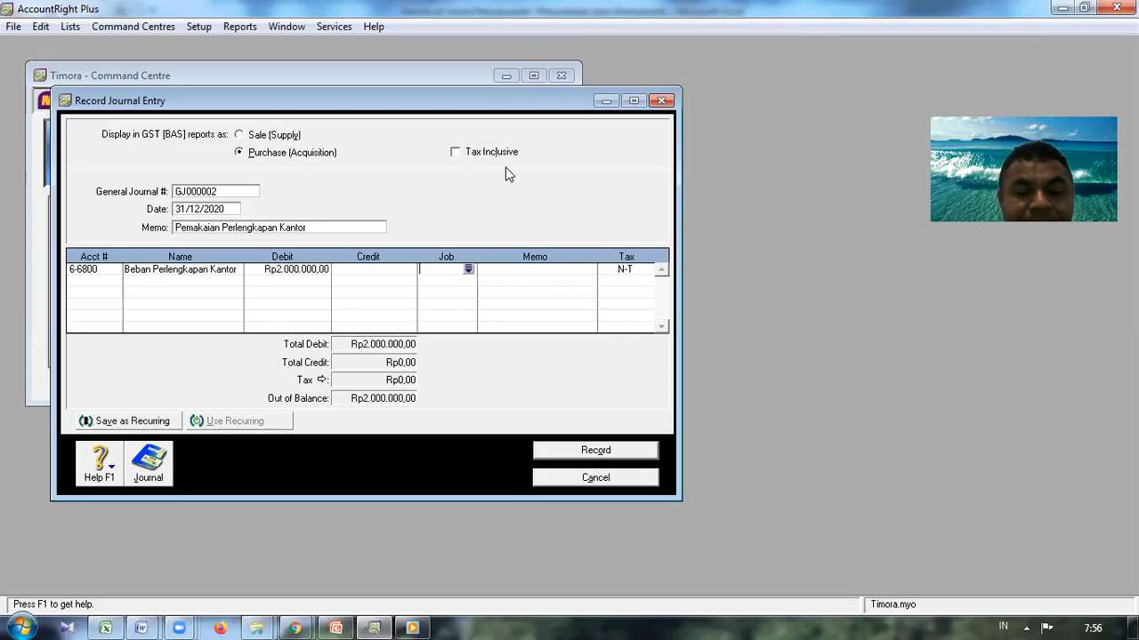
key(Tab)
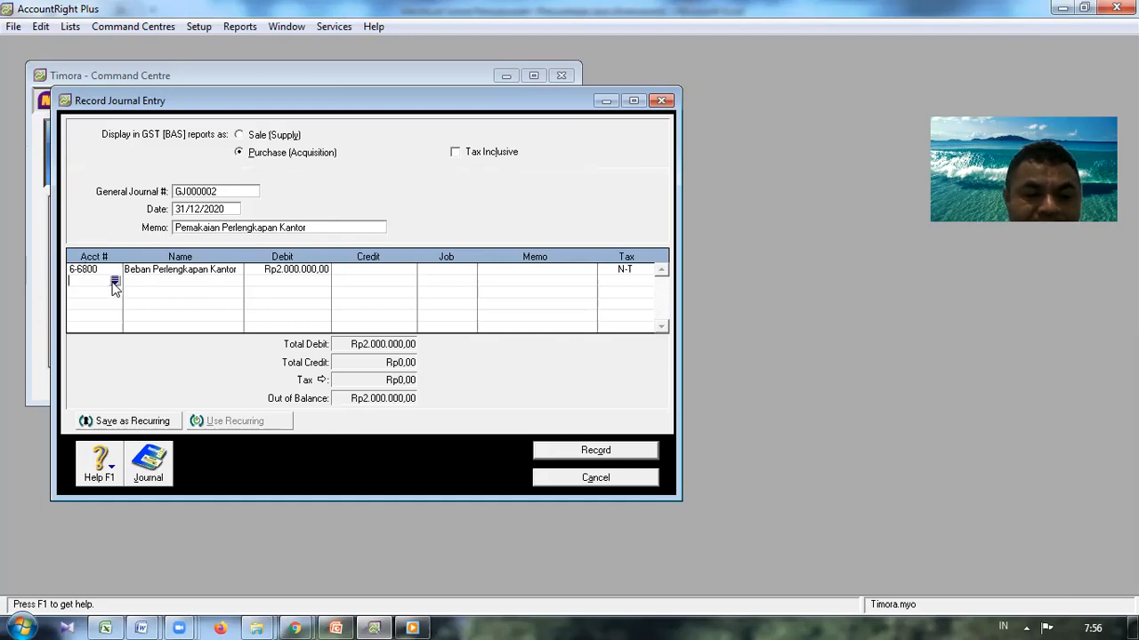
Add account 1-3200 Perlengkapan Kantor on the second line with a credit of Rp2.000.000,00 and record the journal entry.
click(114, 281)
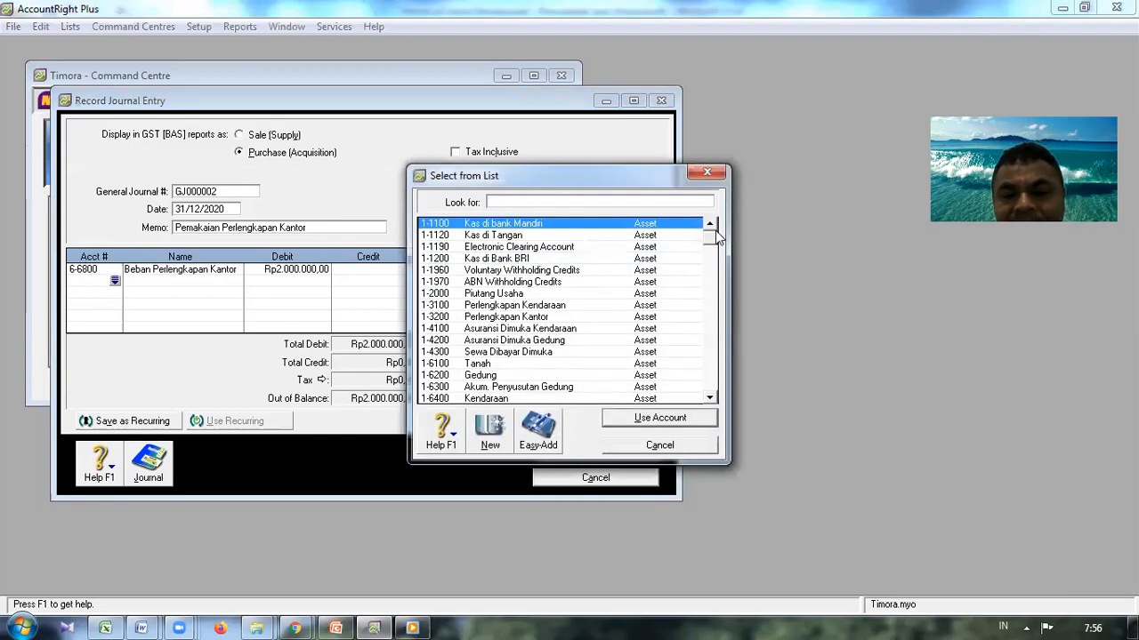
click(523, 321)
click(659, 418)
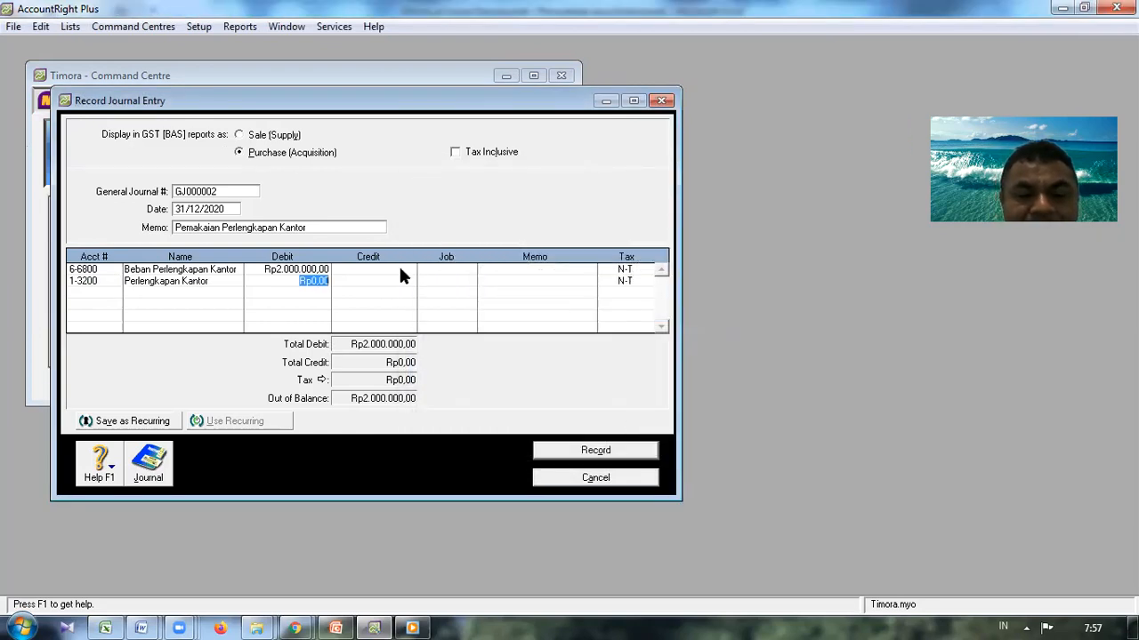
key(Tab)
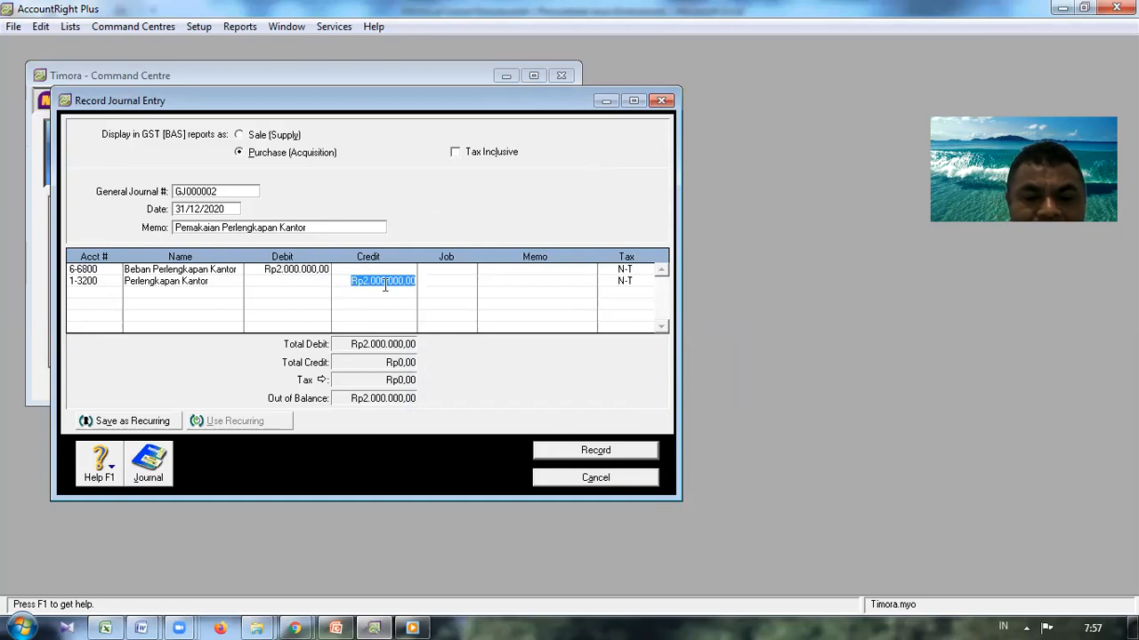
key(Tab)
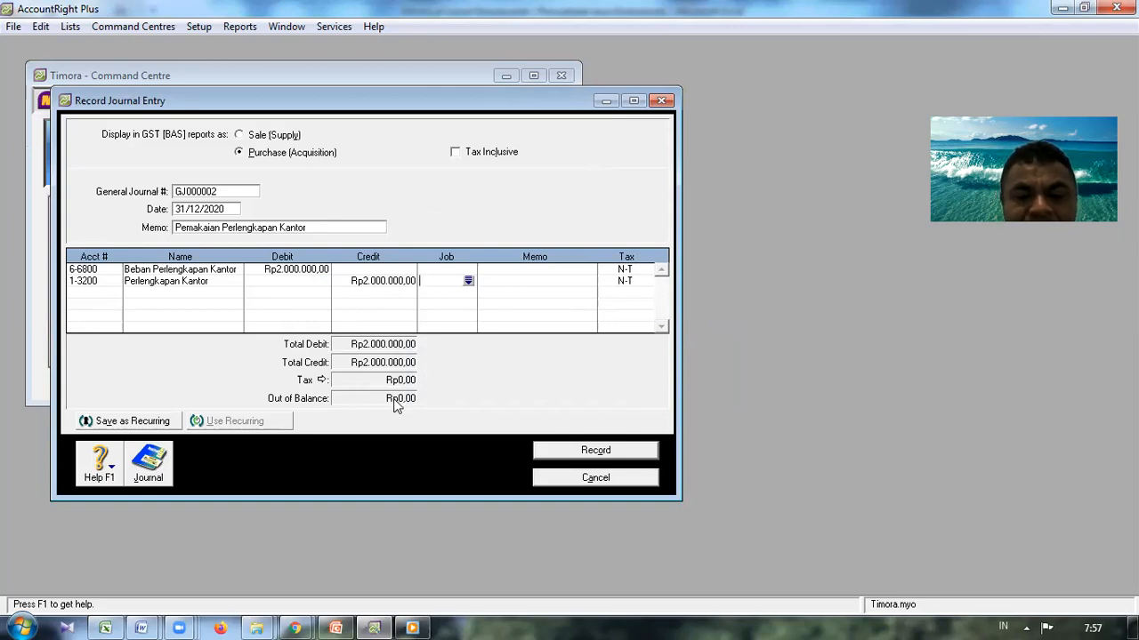
click(595, 451)
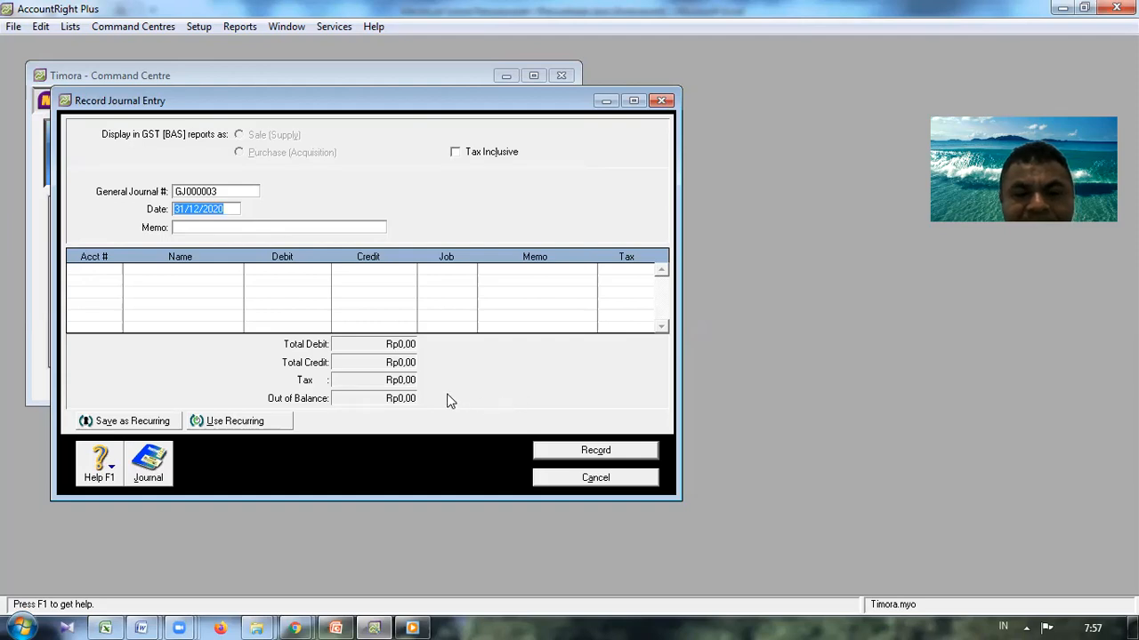
Review the recorded supplies usage entry in the general transaction journal, and close the journal and the blank entry form.
click(148, 476)
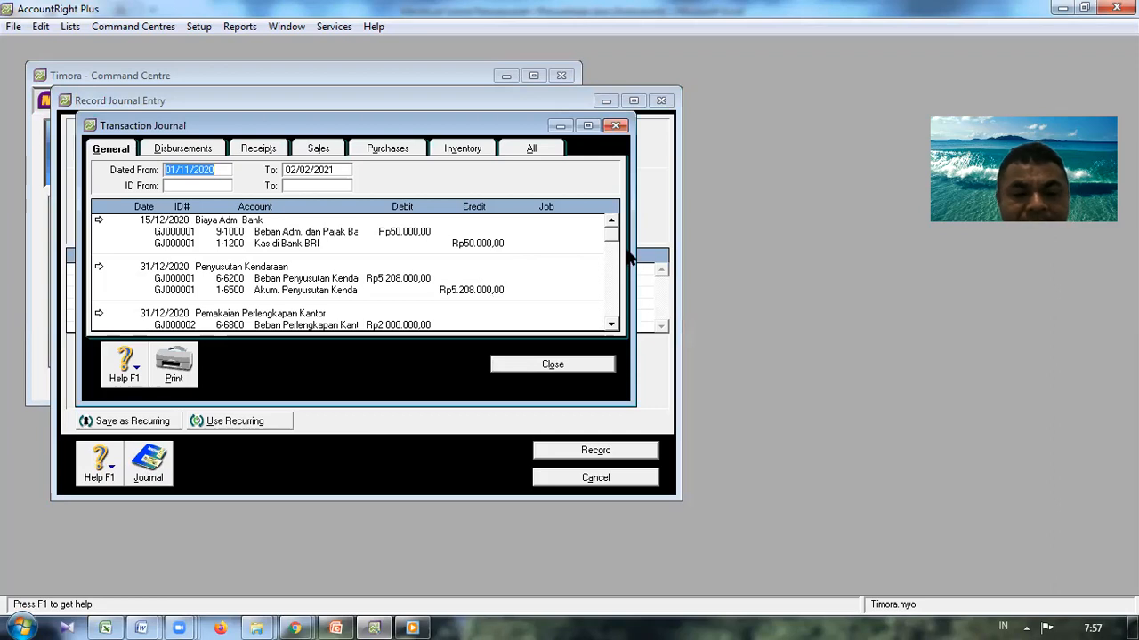
click(612, 307)
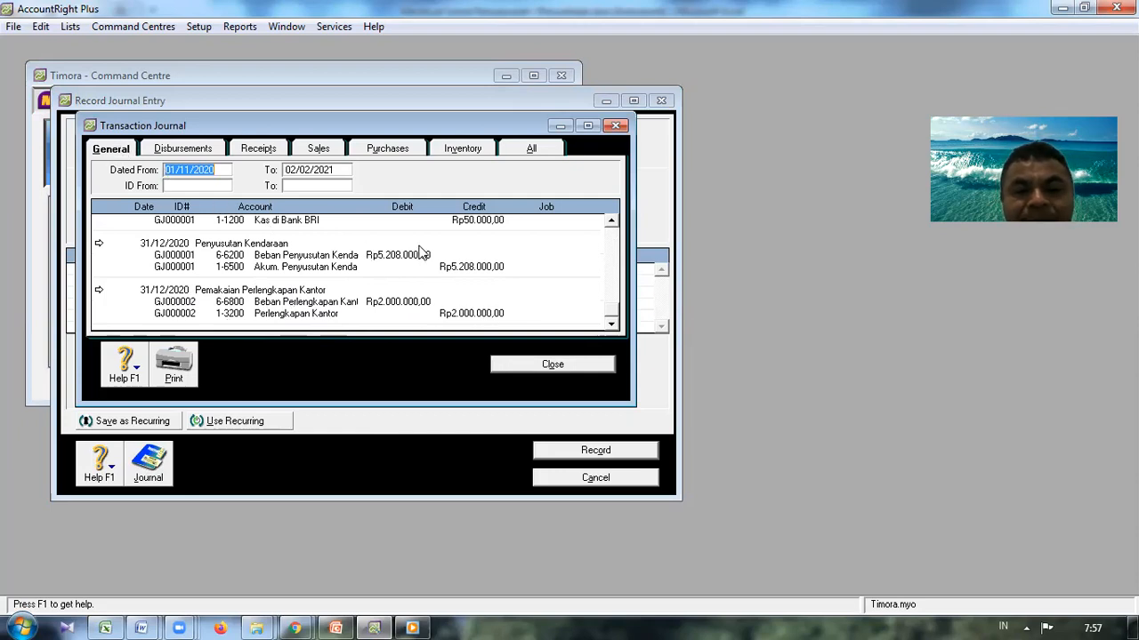
click(536, 366)
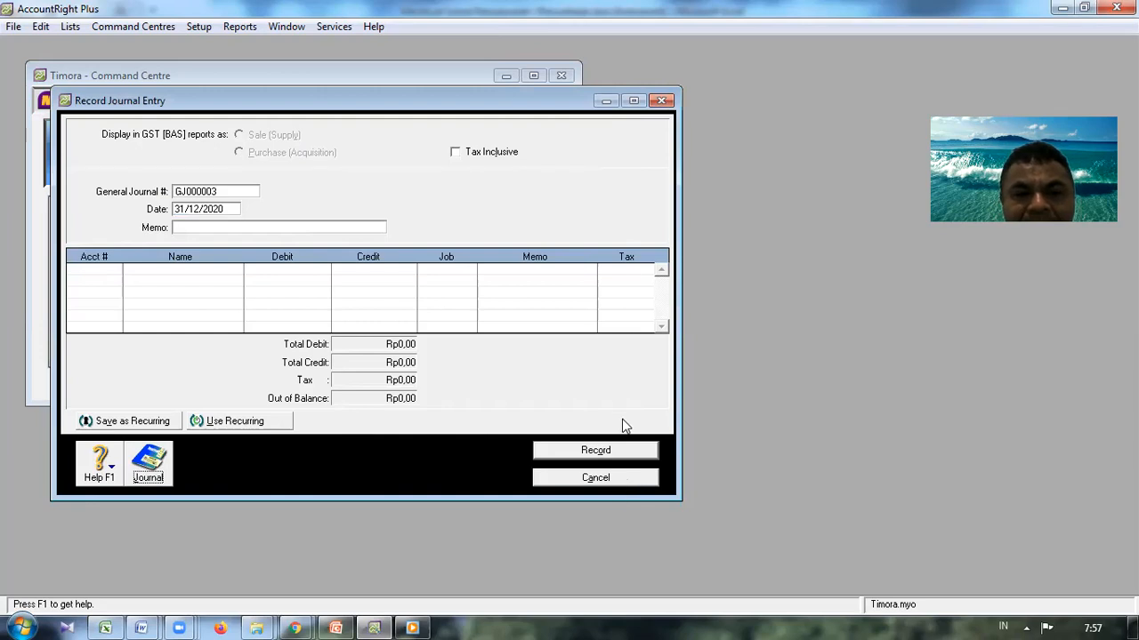
click(624, 479)
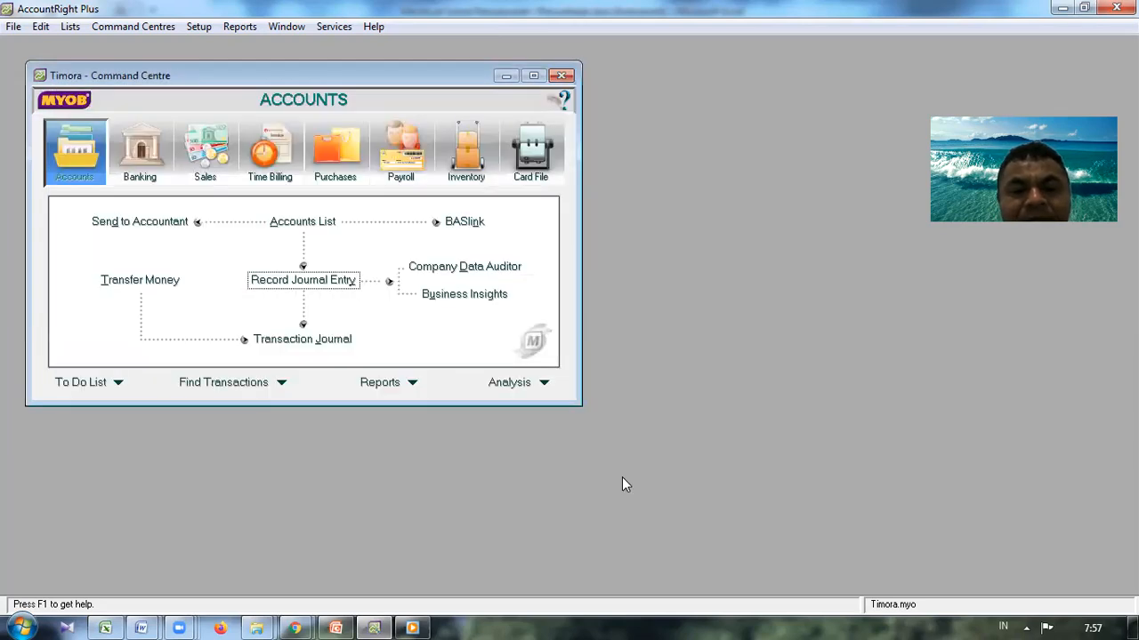